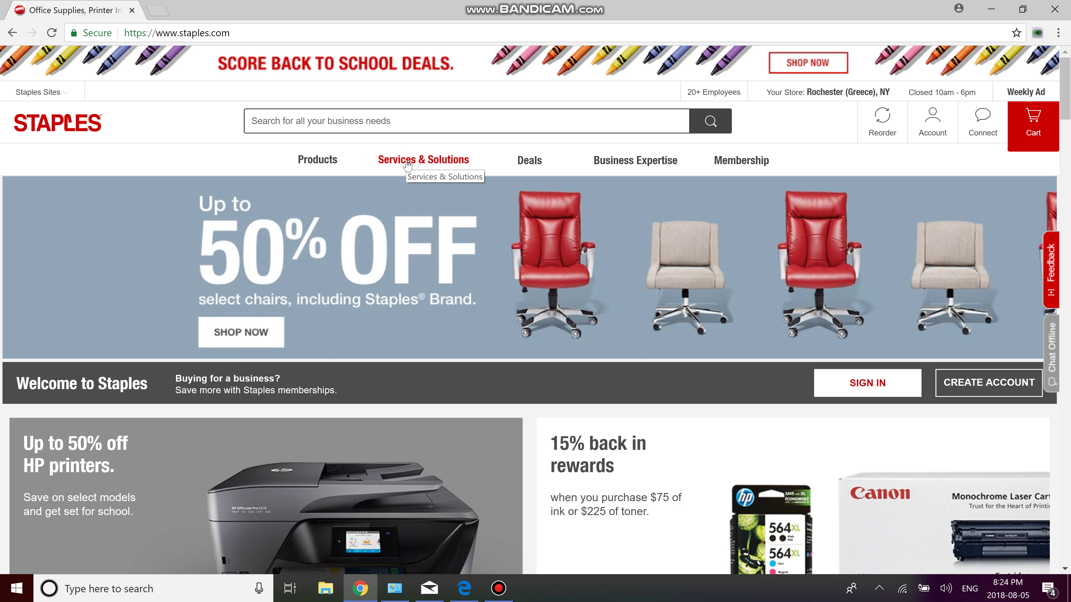
Step: Go to Copies & Documents under Services & Solutions and scroll to the Select a Style table
{"action": "left_click", "coordinate": [440, 165]}
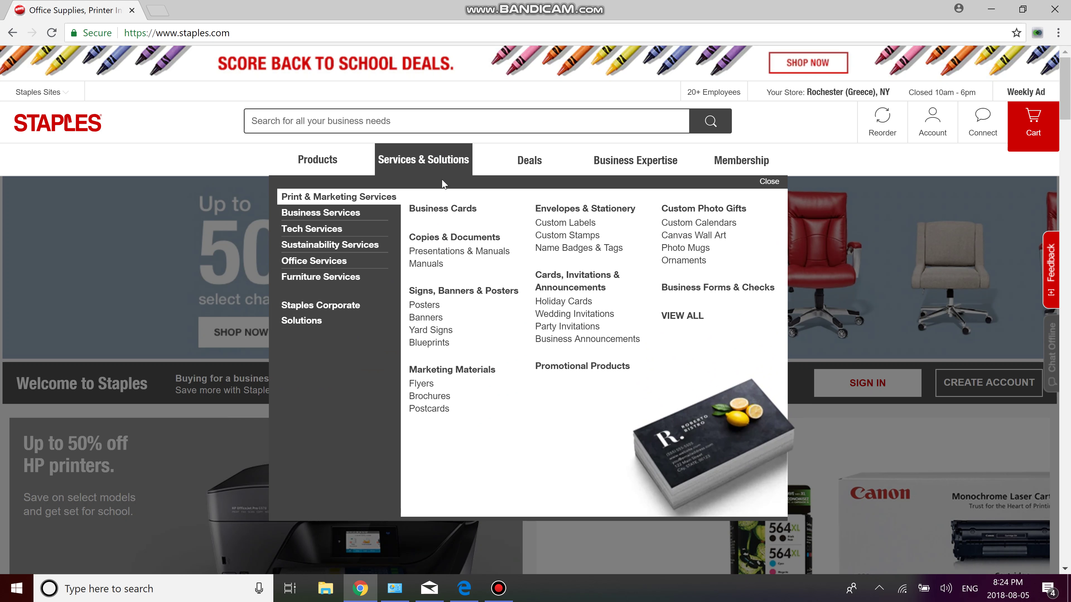
{"action": "left_click", "coordinate": [436, 239]}
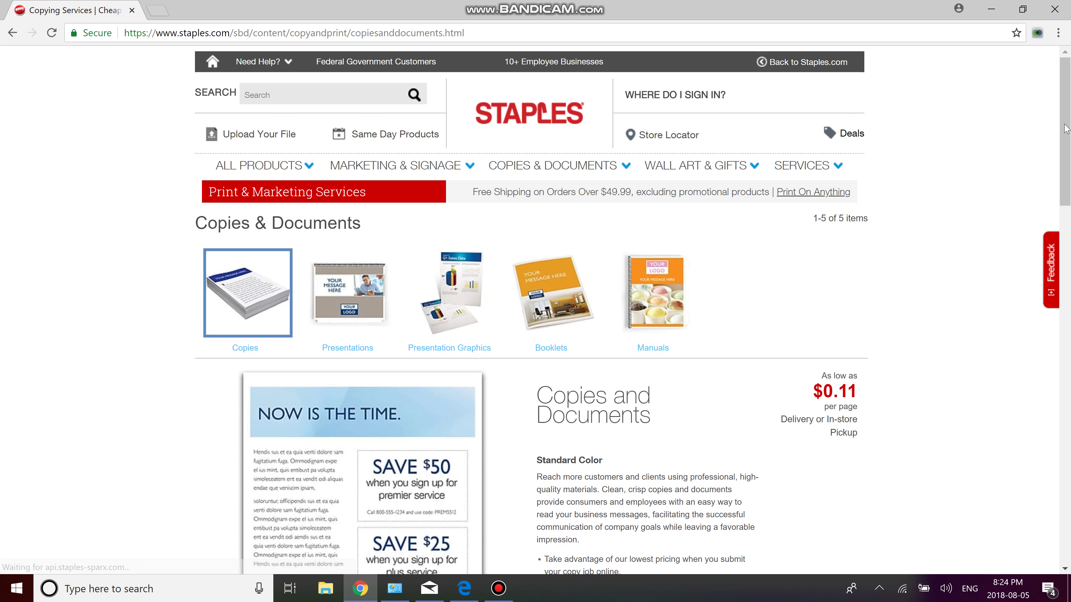
{"action": "left_click_drag", "start_coordinate": [1066, 127], "coordinate": [1069, 301]}
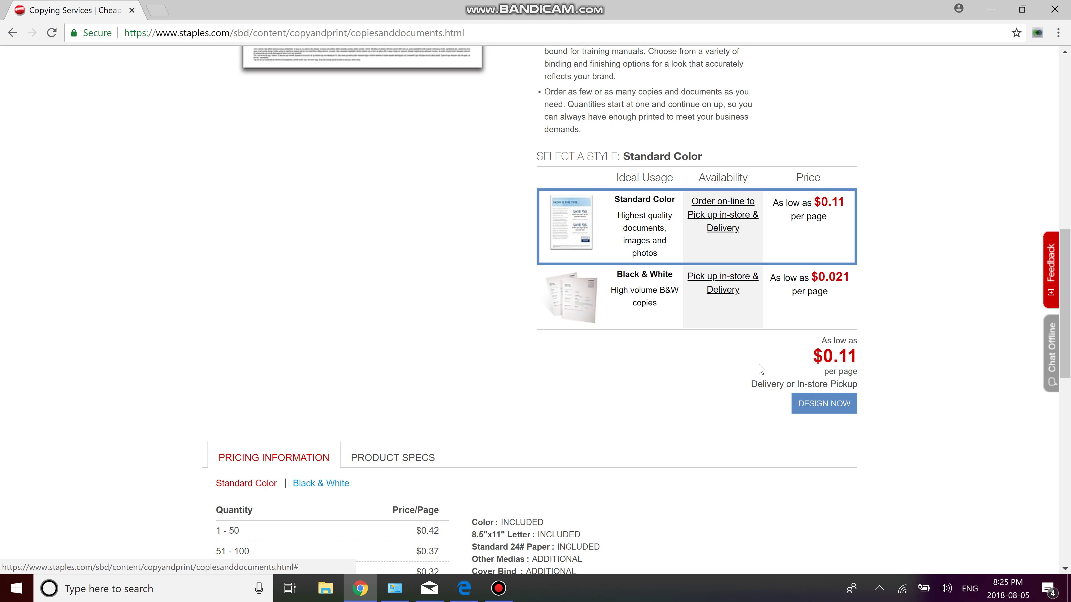
{"action": "mouse_move", "coordinate": [735, 217]}
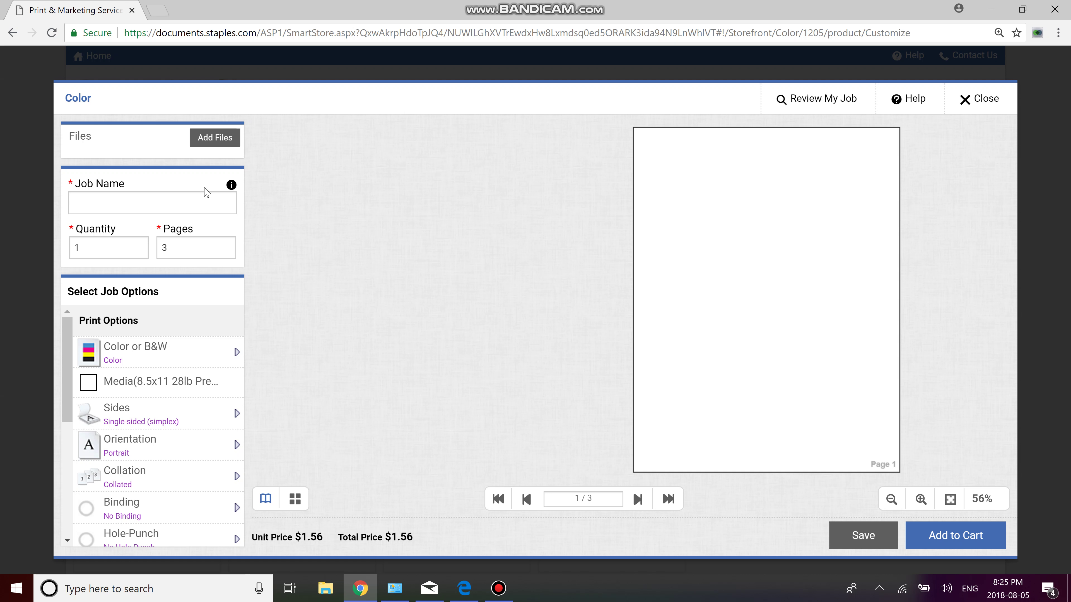
Step: Upload happy harvest.pdf from the Desktop's finish wreath centers folder and attach it to the Color job
{"action": "left_click", "coordinate": [209, 141]}
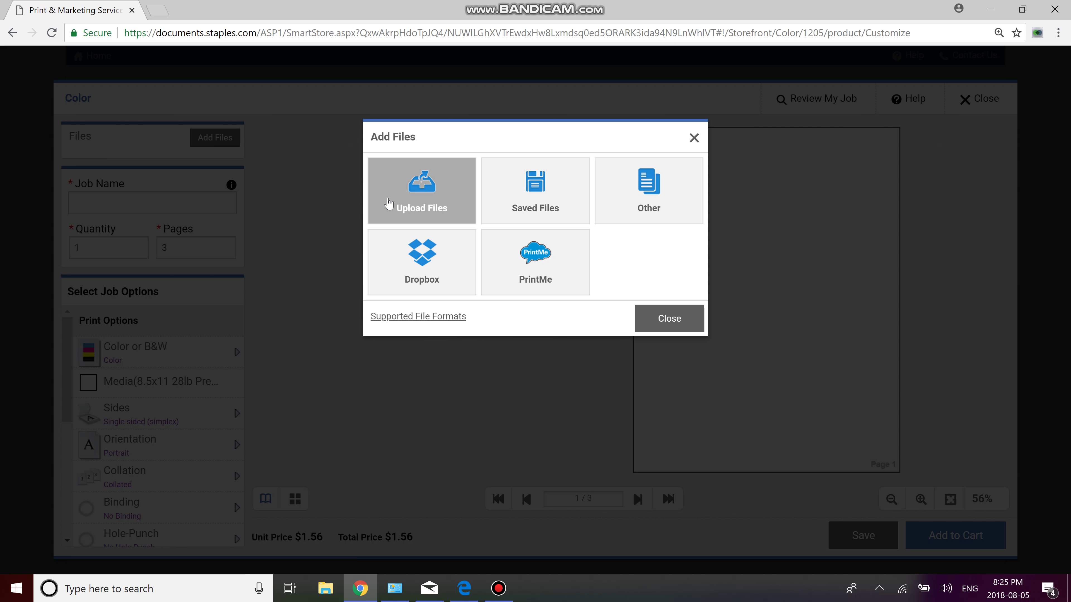
{"action": "left_click", "coordinate": [415, 199]}
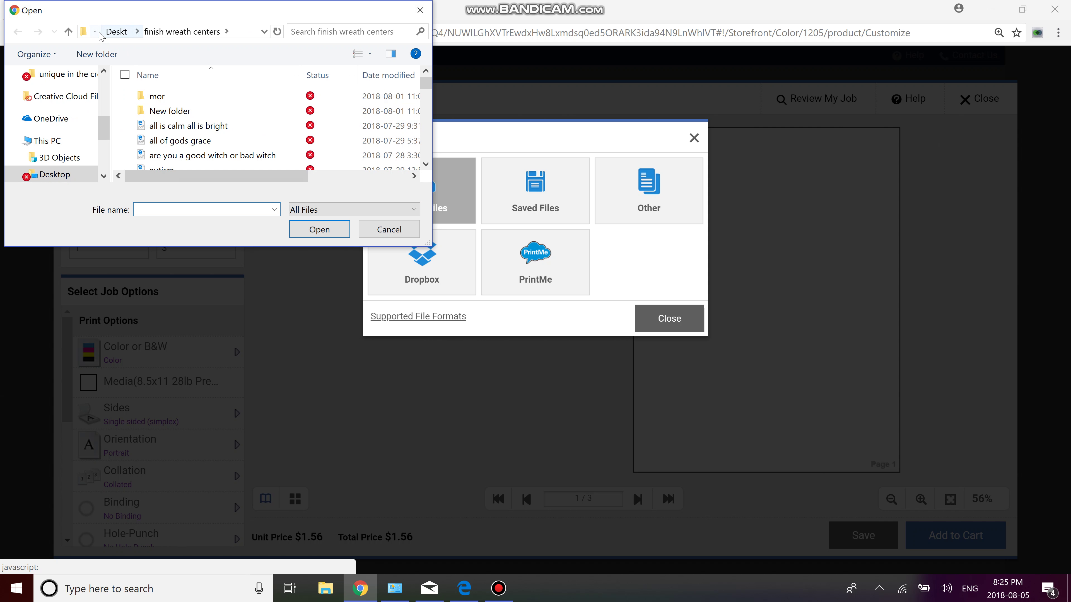
{"action": "left_click", "coordinate": [69, 32]}
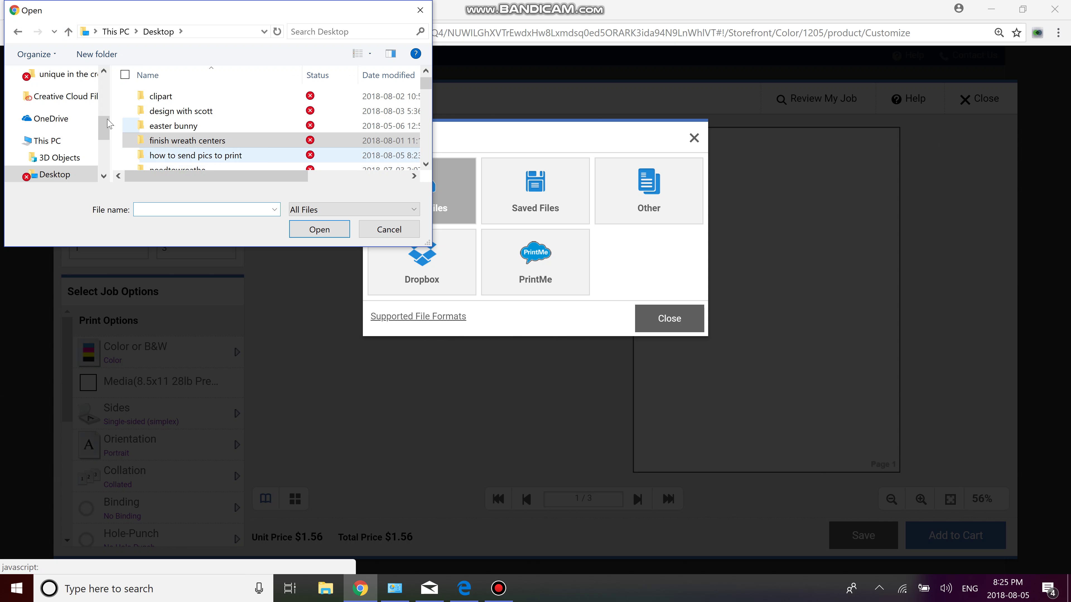
{"action": "double_click", "coordinate": [170, 141]}
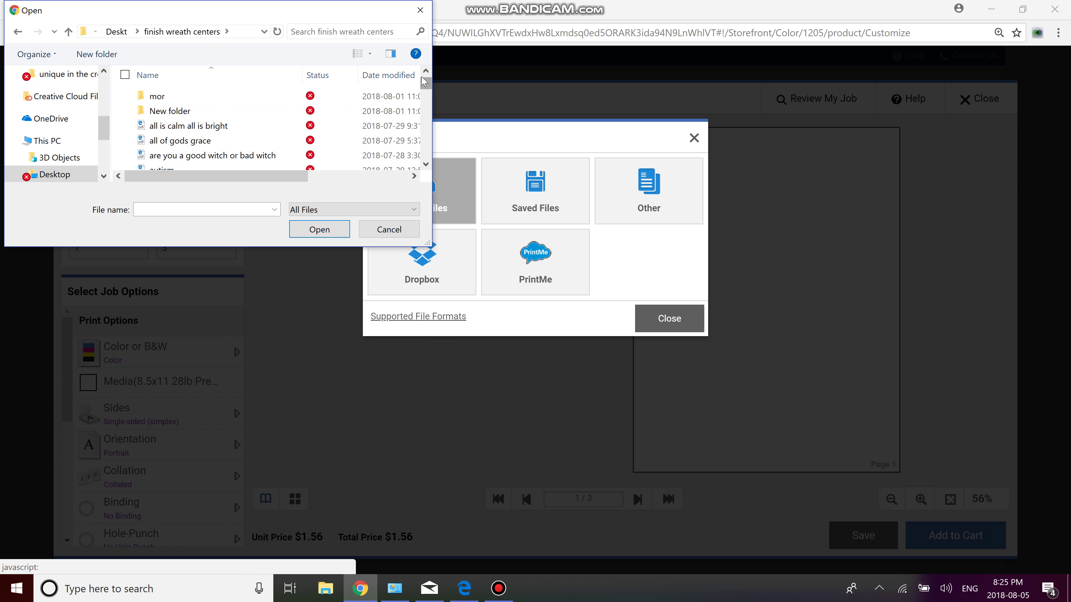
{"action": "left_click_drag", "start_coordinate": [426, 86], "coordinate": [426, 108]}
{"action": "double_click", "coordinate": [201, 135]}
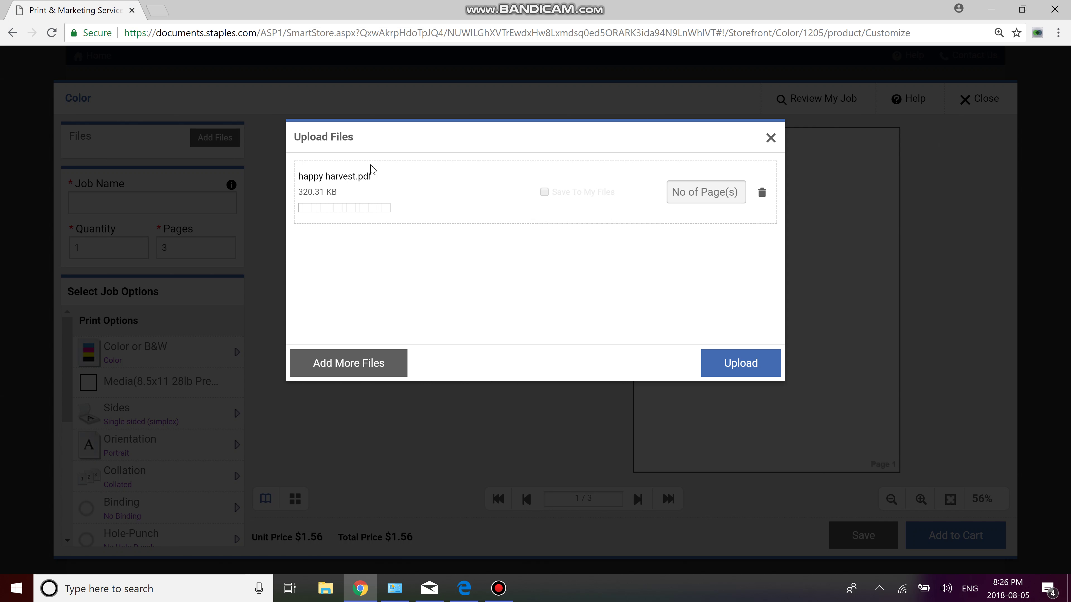
{"action": "left_click", "coordinate": [739, 365]}
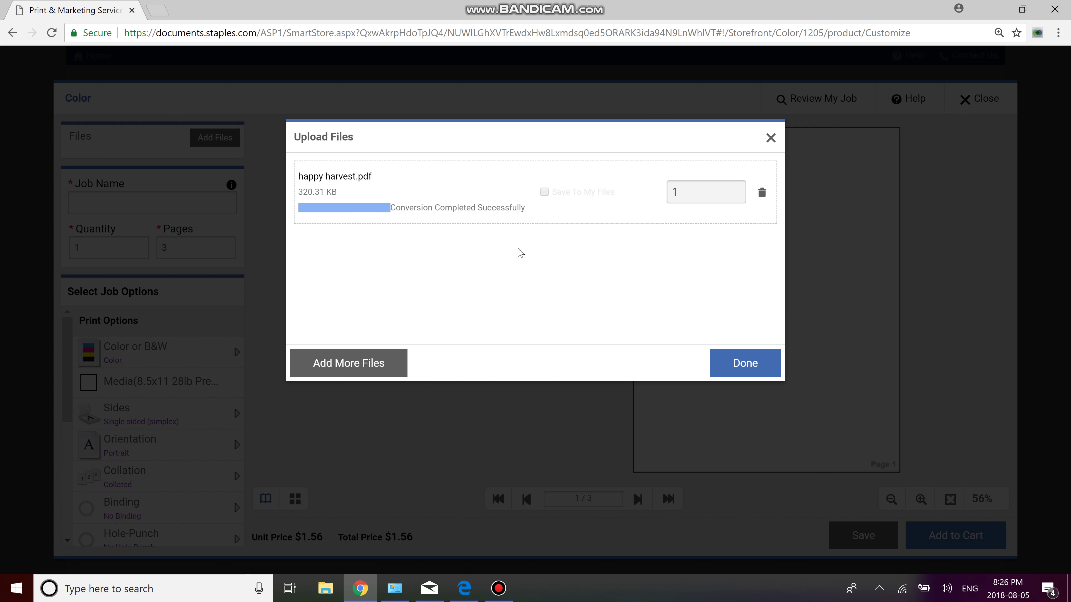
{"action": "left_click", "coordinate": [757, 363]}
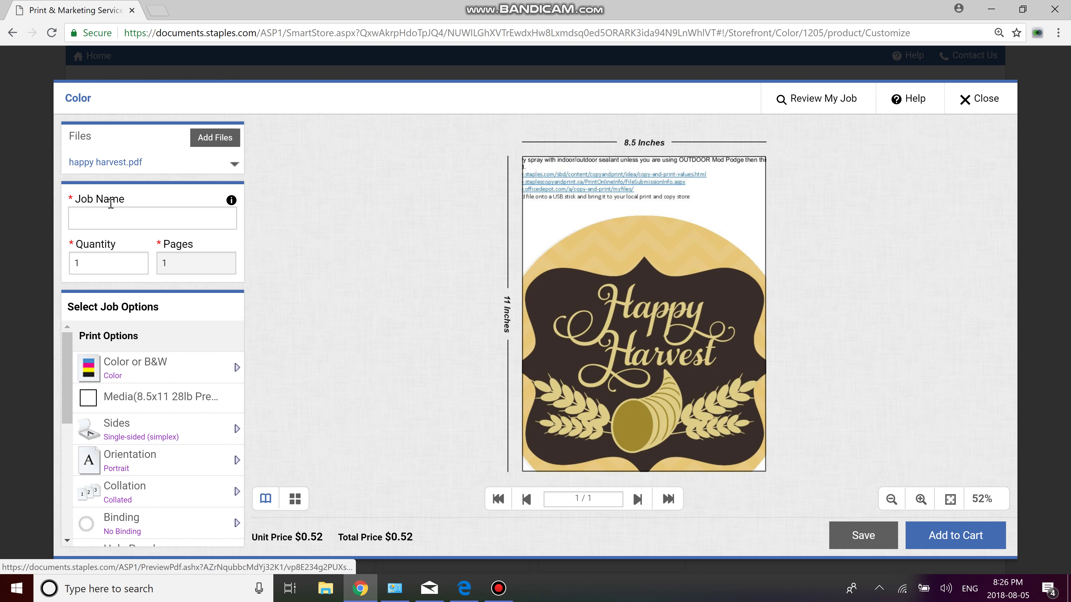
Step: Enter 'uitc happy harvest' as the job name, replacing the mistyped name
{"action": "left_click", "coordinate": [96, 214]}
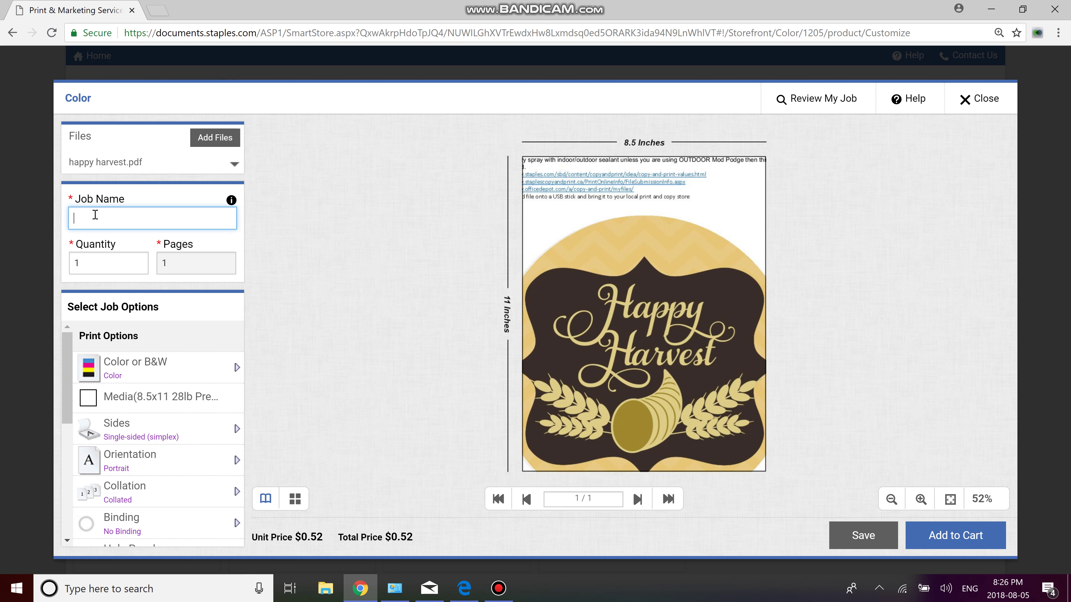
{"action": "type", "text": "uitc happy harvest"}
{"action": "left_click", "coordinate": [128, 366]}
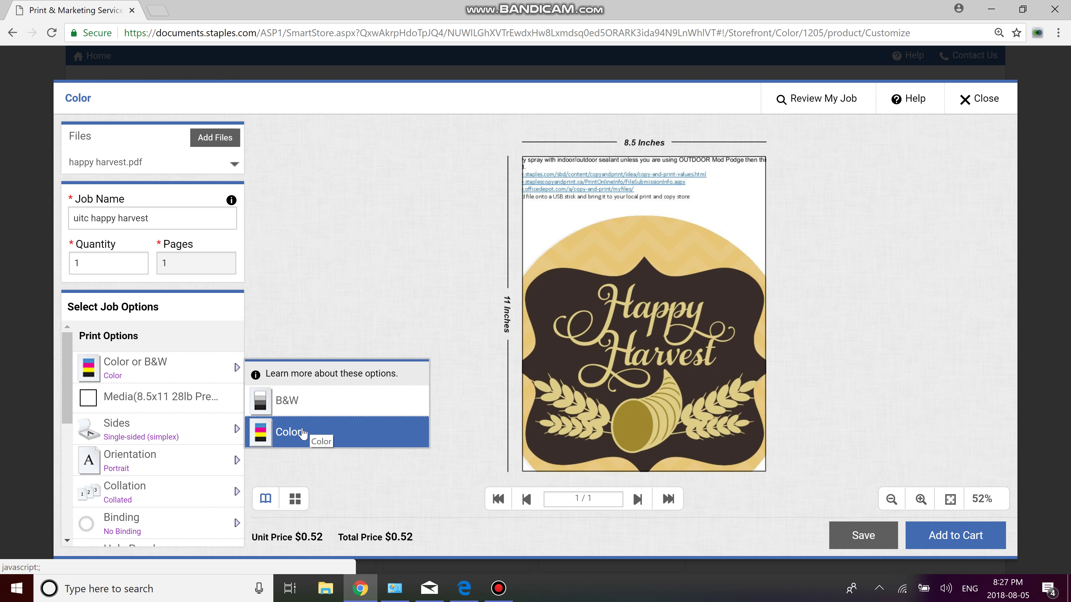
{"action": "left_click", "coordinate": [299, 407]}
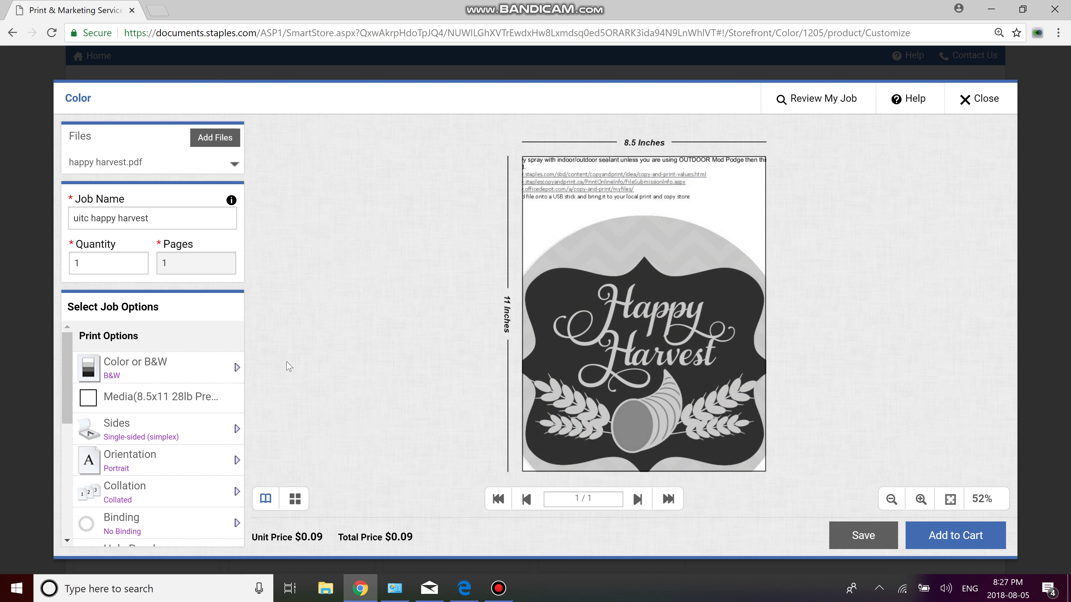
{"action": "mouse_move", "coordinate": [389, 536]}
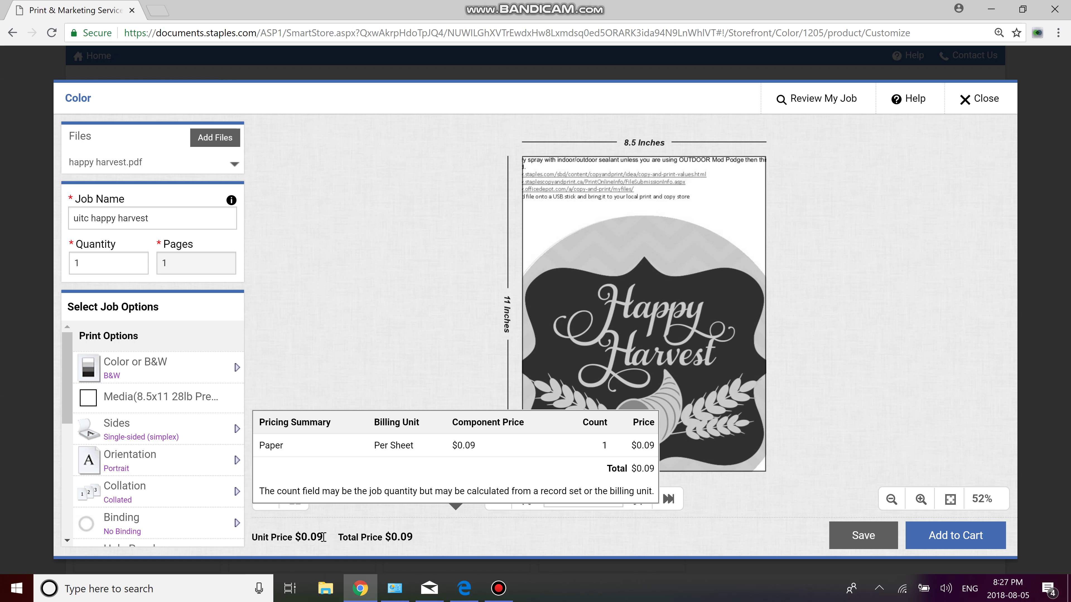
{"action": "left_click", "coordinate": [174, 375]}
{"action": "left_click", "coordinate": [265, 435]}
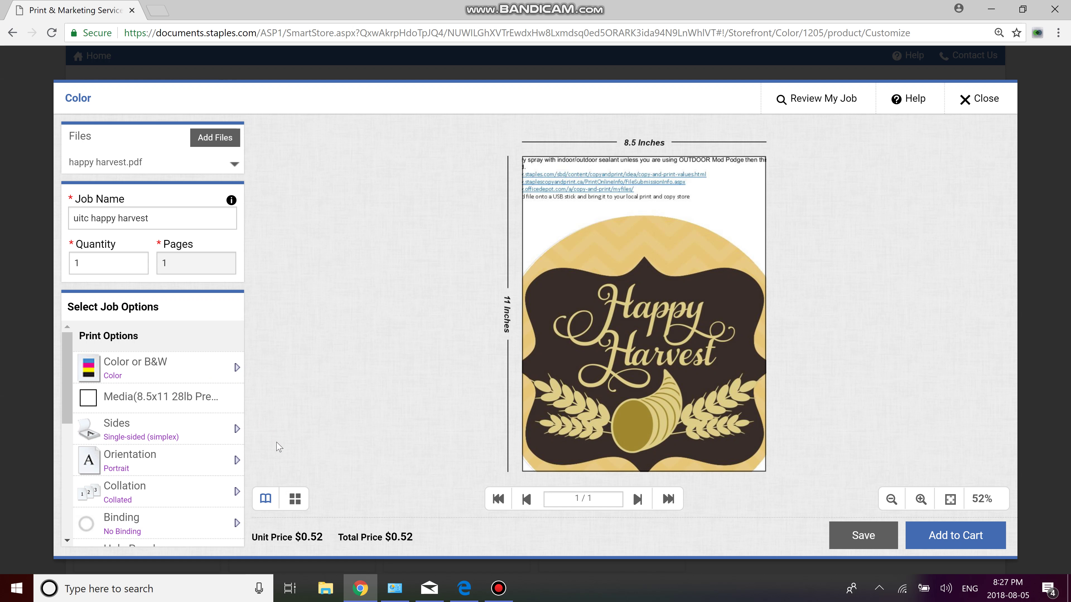
{"action": "mouse_move", "coordinate": [316, 539]}
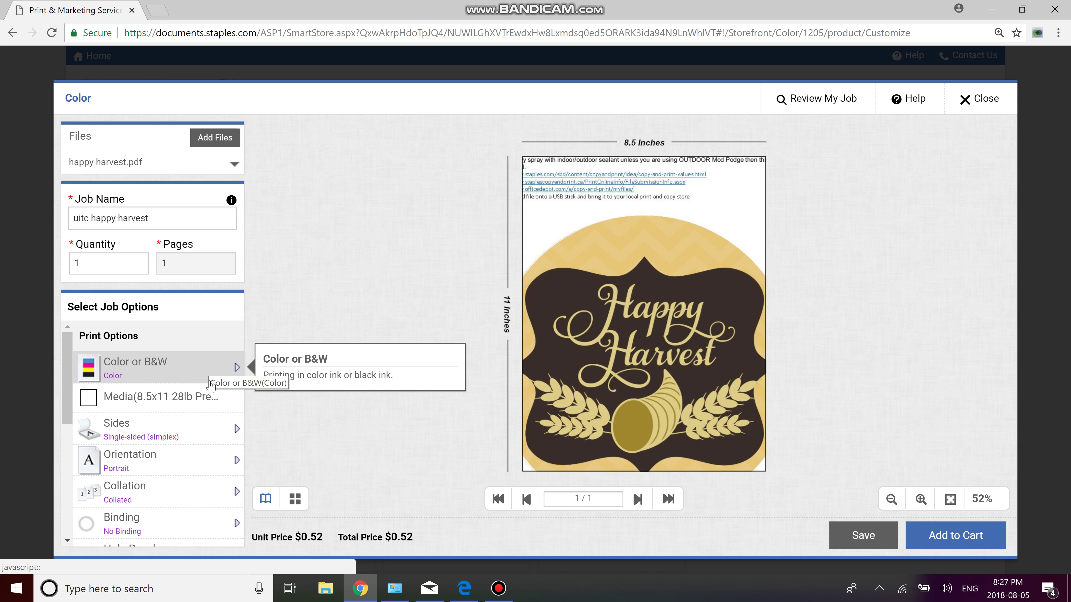
Step: Filter media by Ledger (11x17) and apply 11x17 24lb Standard White paper to the job
{"action": "left_click", "coordinate": [187, 399]}
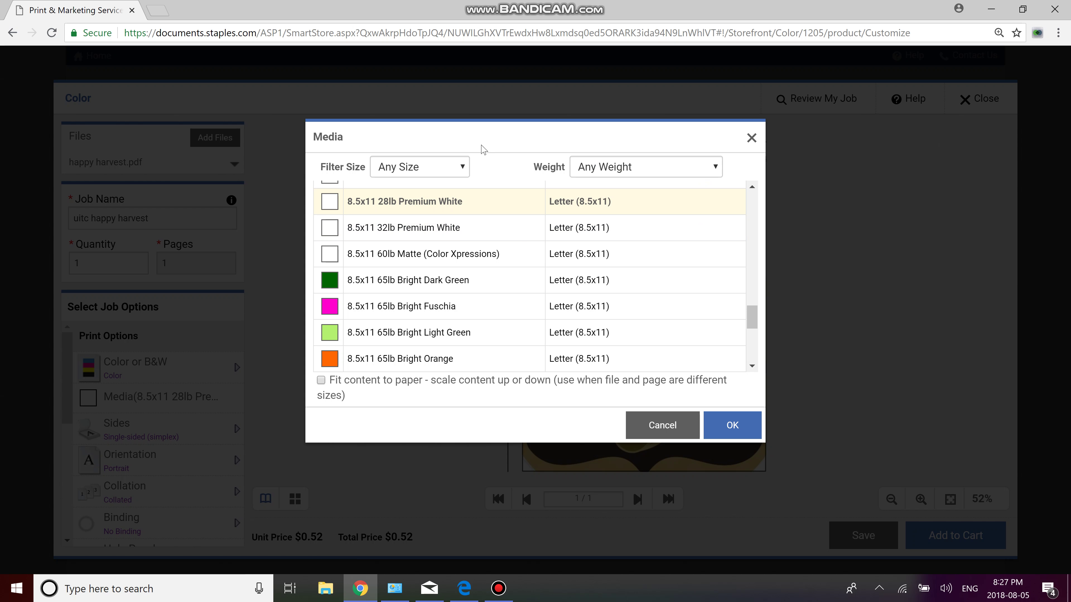
{"action": "left_click", "coordinate": [463, 168]}
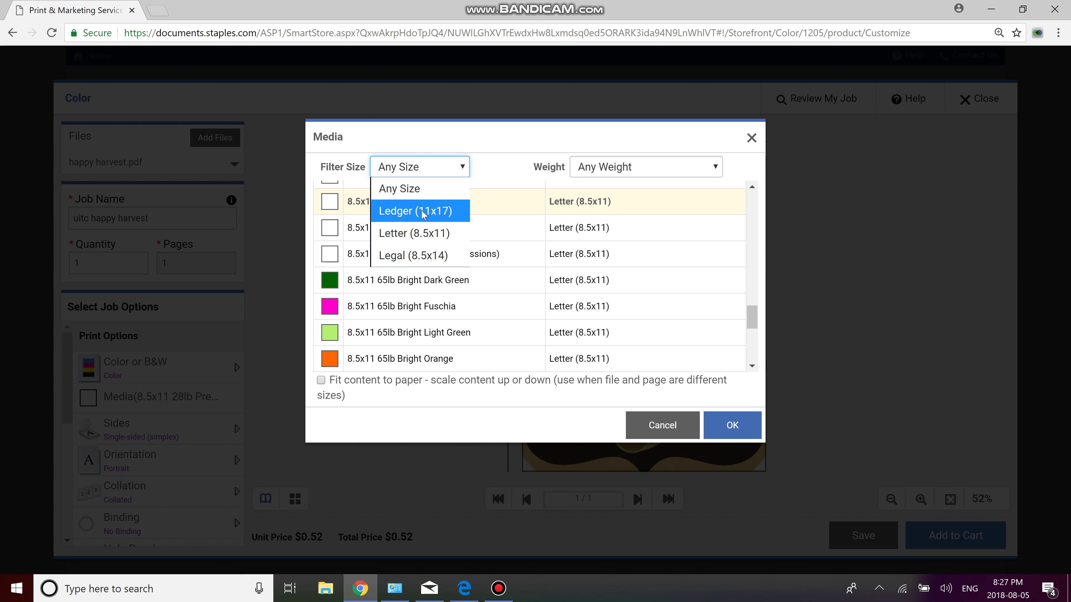
{"action": "left_click", "coordinate": [438, 214]}
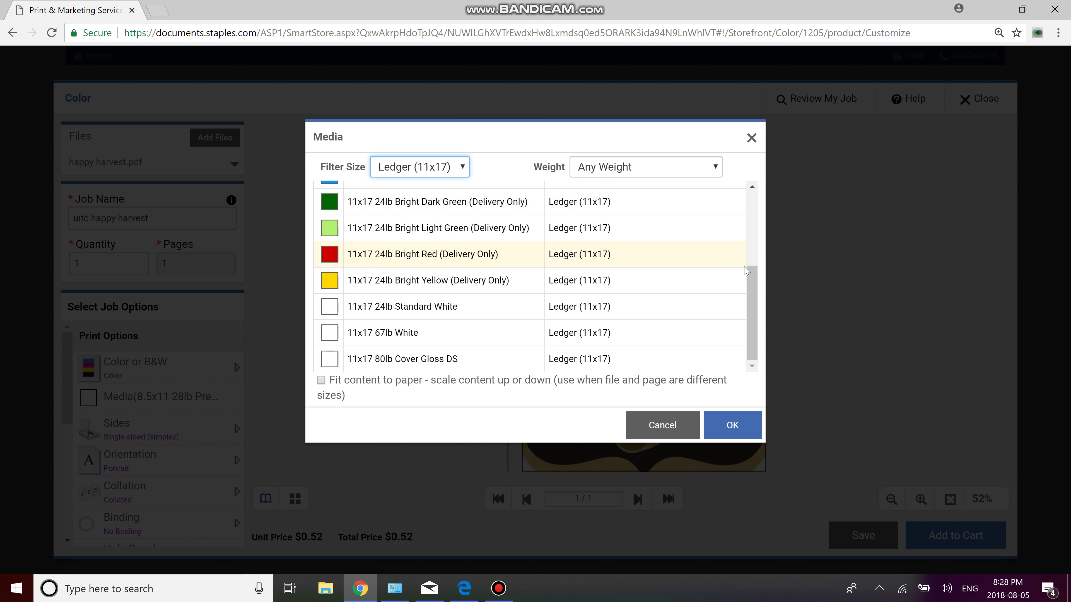
{"action": "left_click_drag", "start_coordinate": [752, 279], "coordinate": [748, 204]}
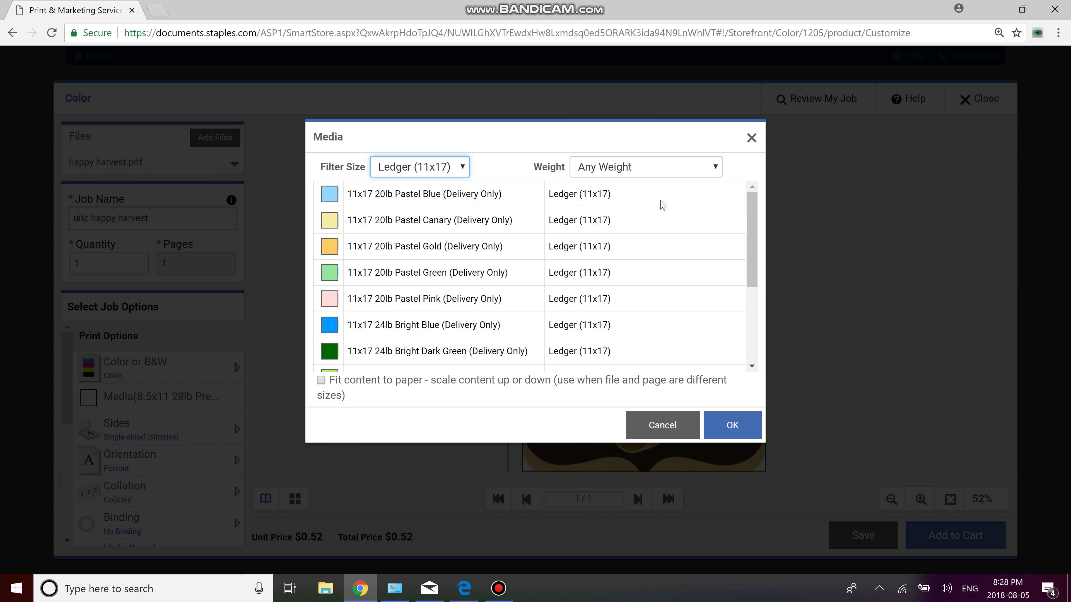
{"action": "left_click", "coordinate": [468, 195]}
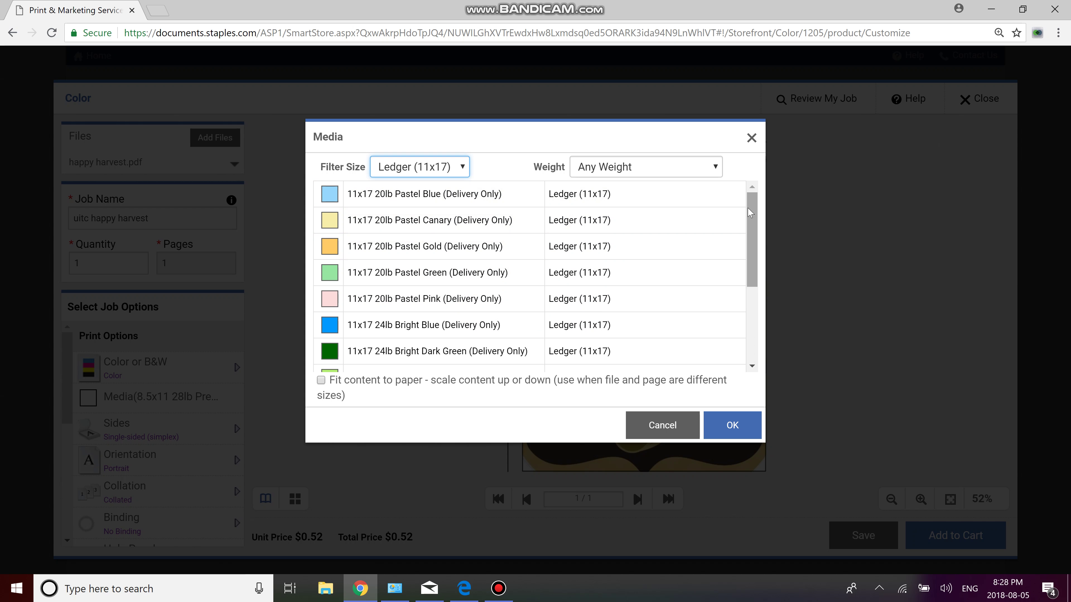
{"action": "scroll", "coordinate": [750, 216], "scroll_direction": "down", "scroll_amount": 3}
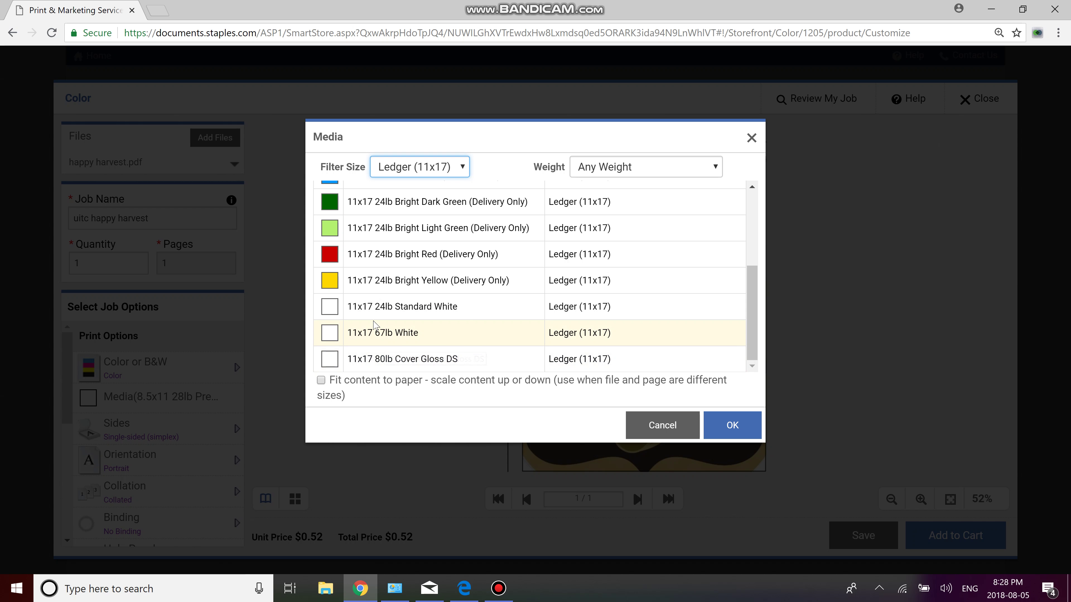
{"action": "left_click", "coordinate": [365, 306]}
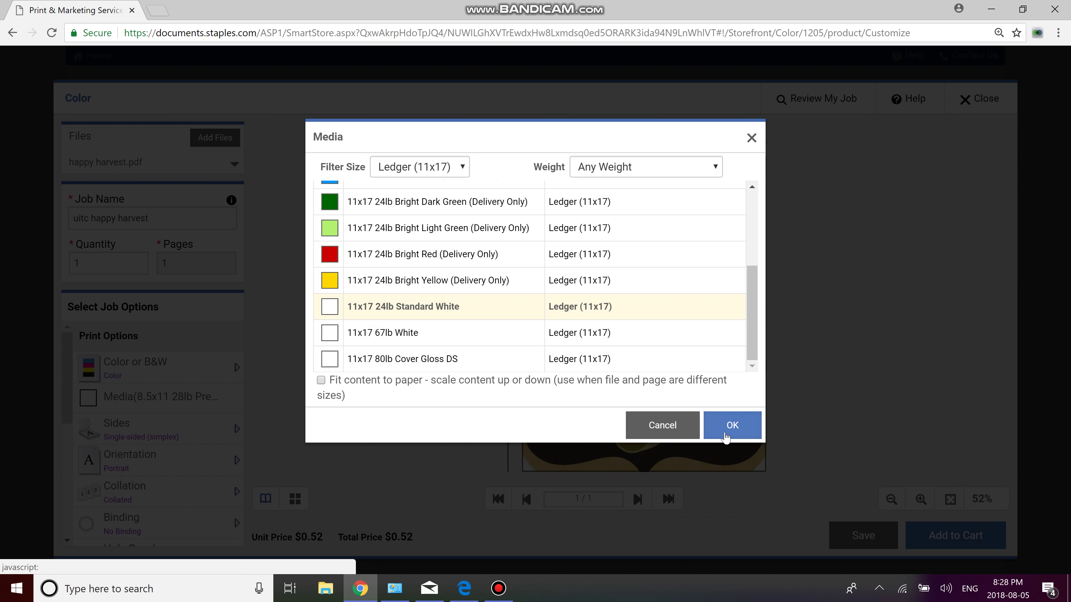
{"action": "left_click", "coordinate": [725, 438]}
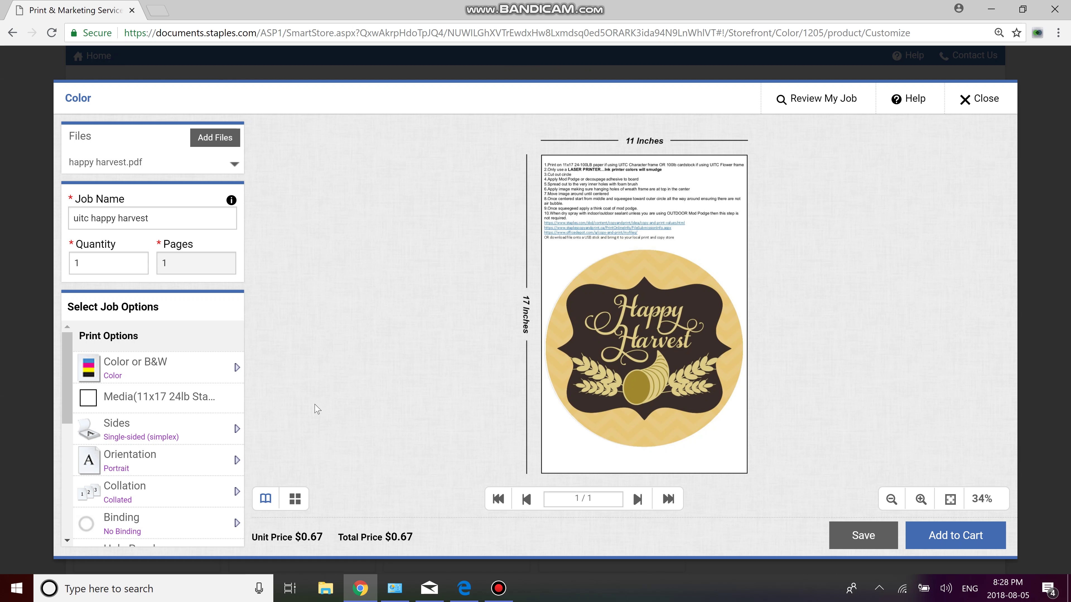
Step: Review the Sides and Orientation options for the happy harvest job
{"action": "mouse_move", "coordinate": [212, 422]}
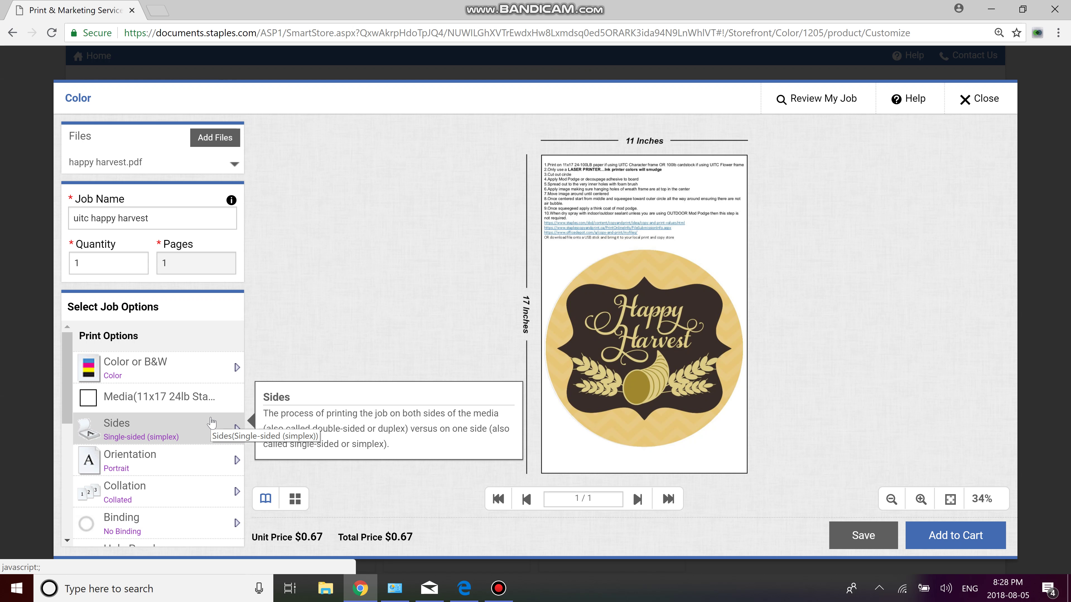
{"action": "left_click", "coordinate": [182, 422]}
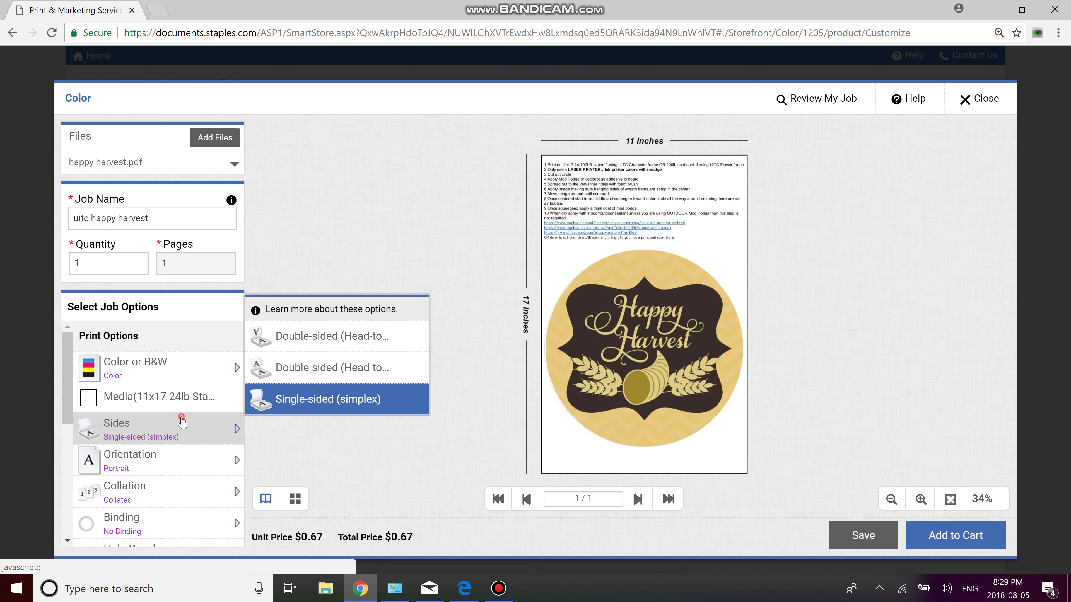
{"action": "left_click", "coordinate": [171, 457]}
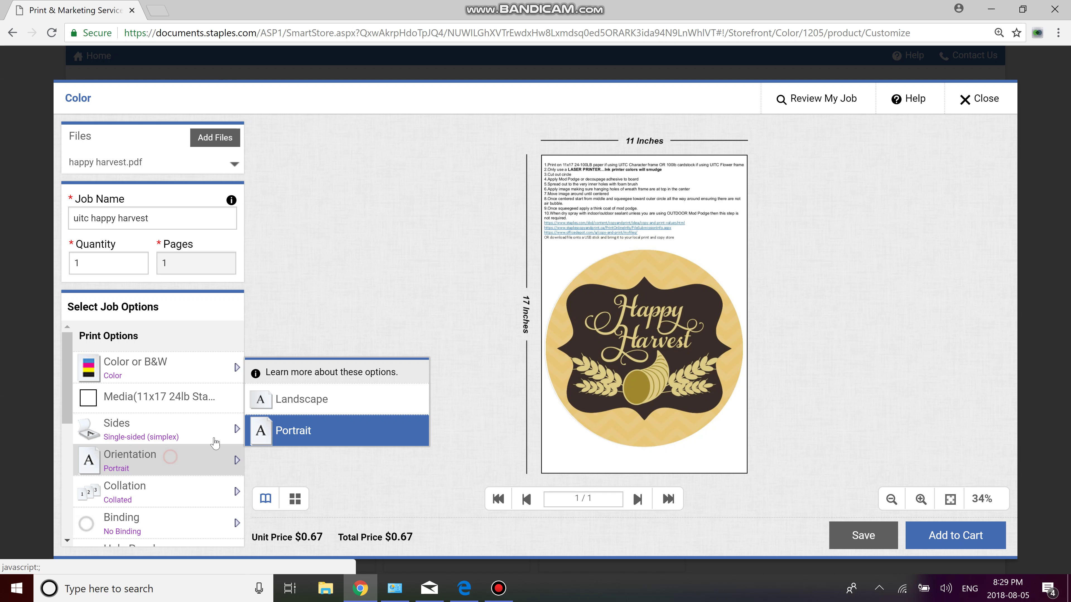
{"action": "mouse_move", "coordinate": [241, 476]}
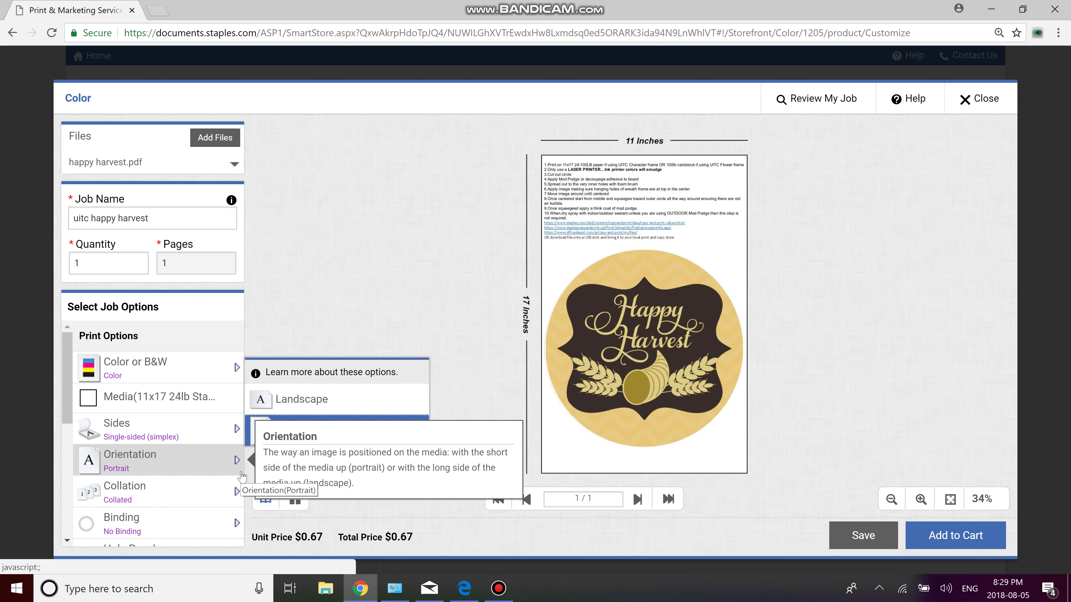
{"action": "mouse_move", "coordinate": [221, 499]}
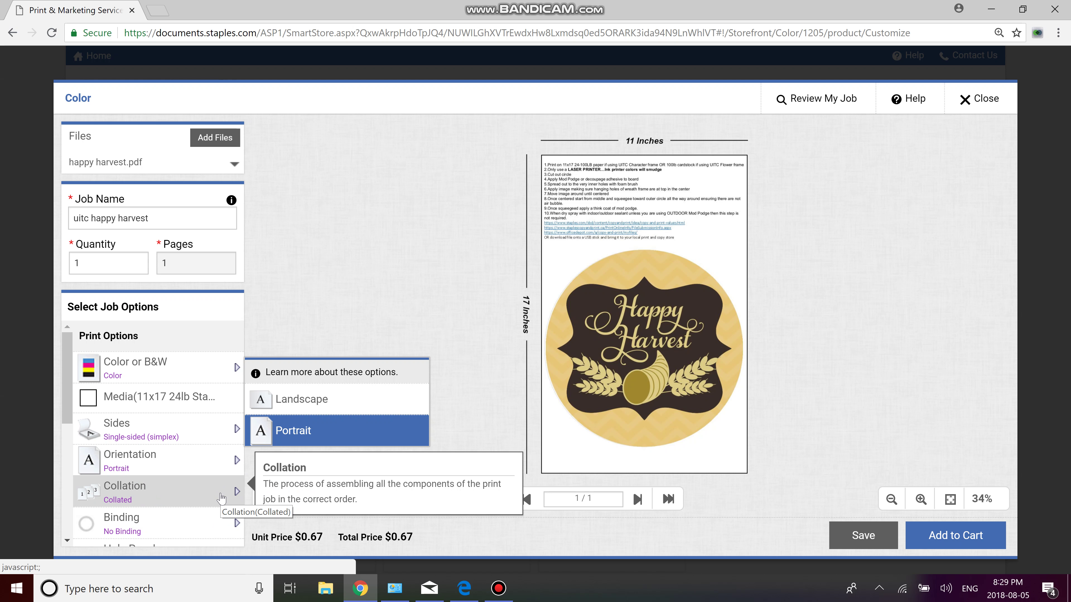
{"action": "mouse_move", "coordinate": [196, 522]}
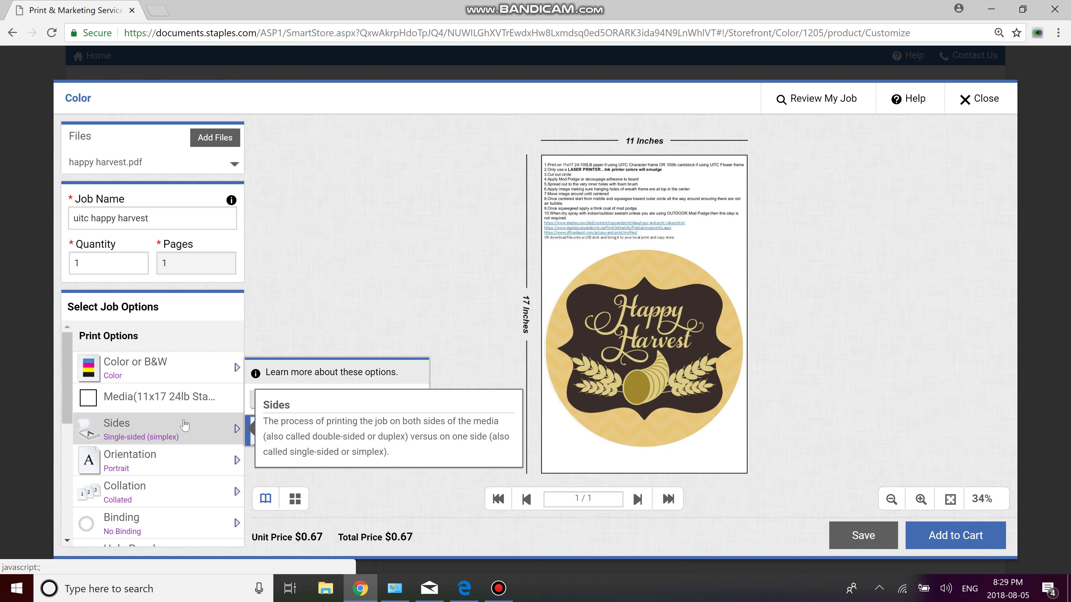
{"action": "mouse_move", "coordinate": [181, 427]}
{"action": "scroll", "coordinate": [181, 427], "scroll_direction": "down", "scroll_amount": 2}
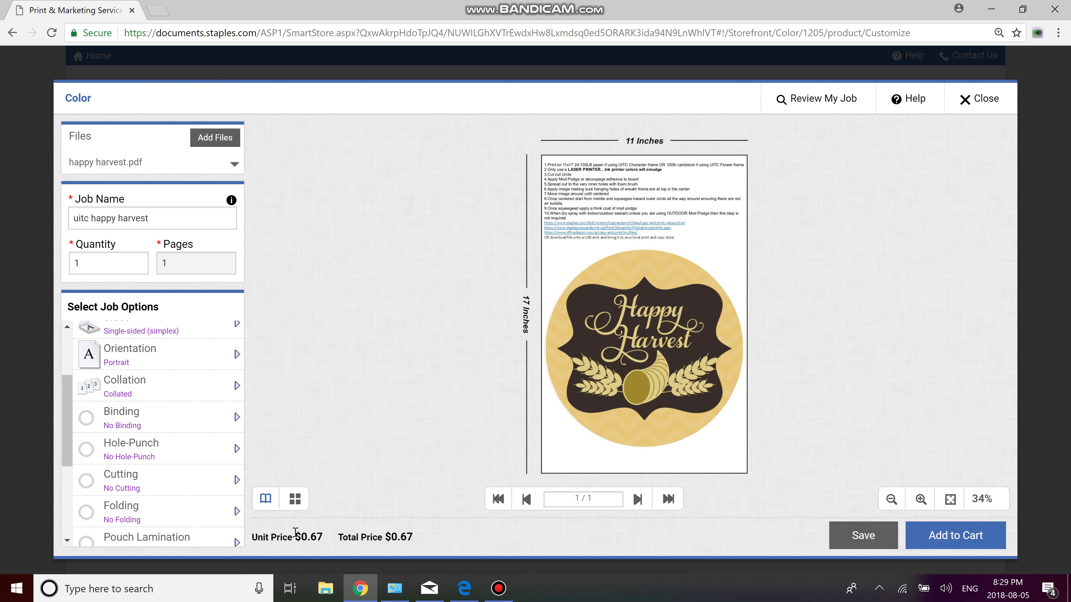
{"action": "mouse_move", "coordinate": [295, 532]}
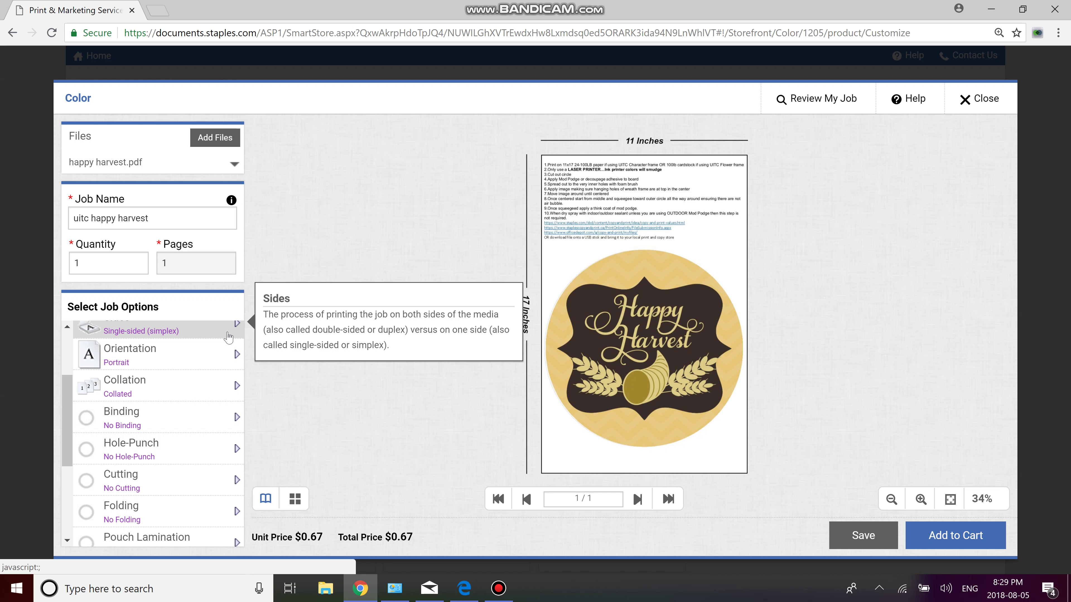
{"action": "scroll", "coordinate": [169, 362], "scroll_direction": "up", "scroll_amount": 2}
Step: Switch printing to B&W and back to Color, then add the job to the cart
{"action": "left_click", "coordinate": [169, 363]}
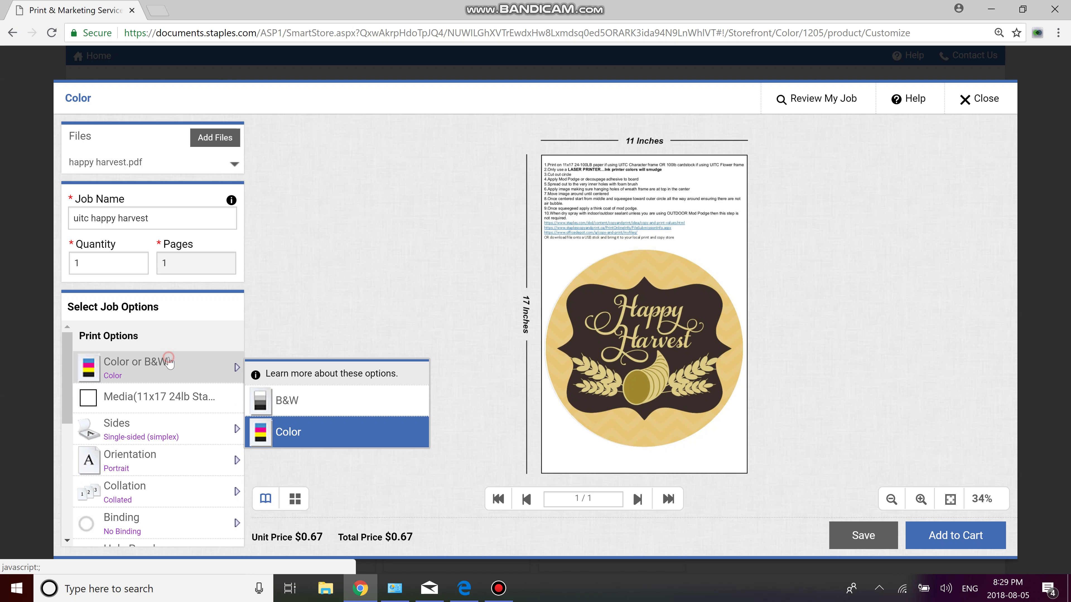
{"action": "left_click", "coordinate": [318, 407]}
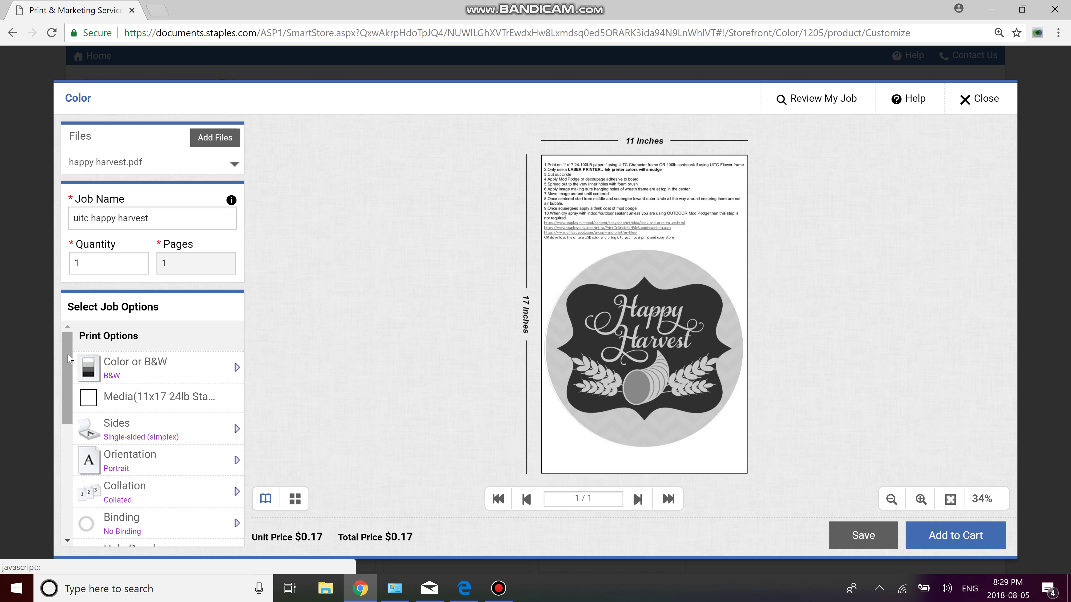
{"action": "left_click", "coordinate": [136, 371]}
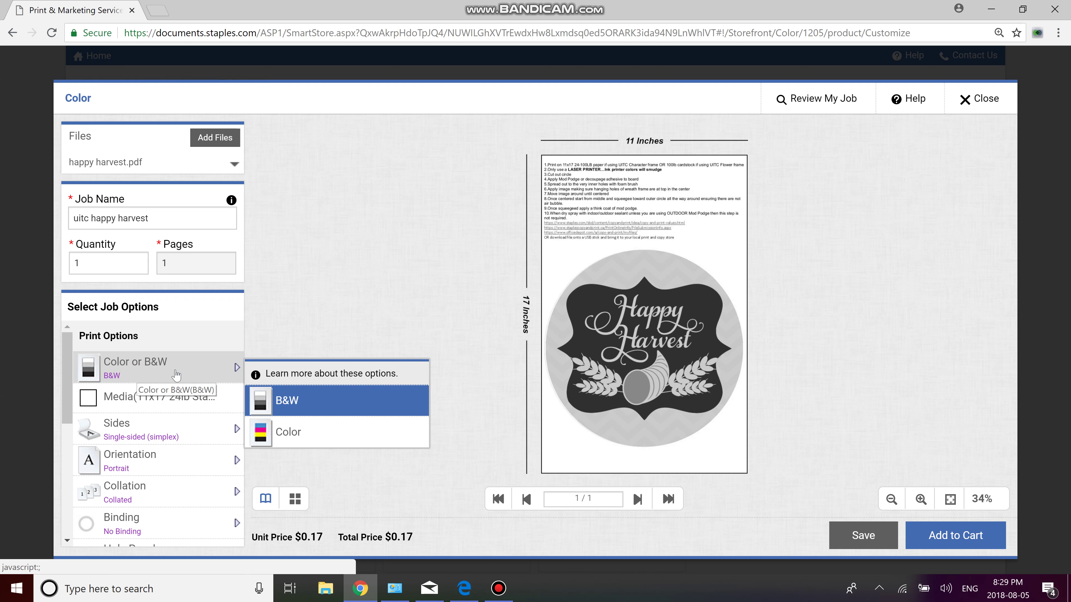
{"action": "left_click", "coordinate": [282, 432]}
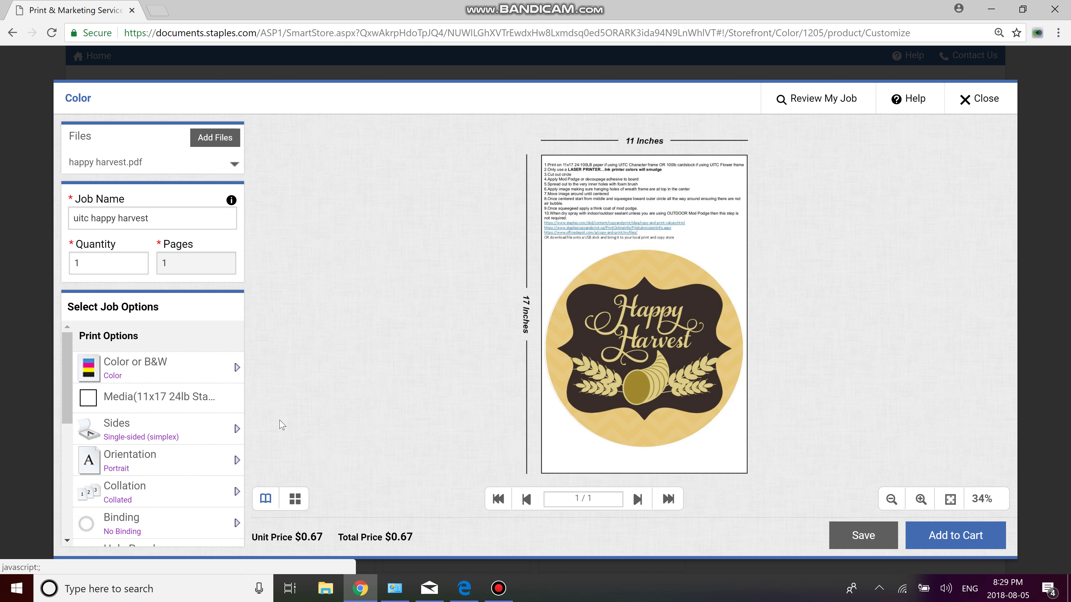
{"action": "left_click", "coordinate": [941, 540]}
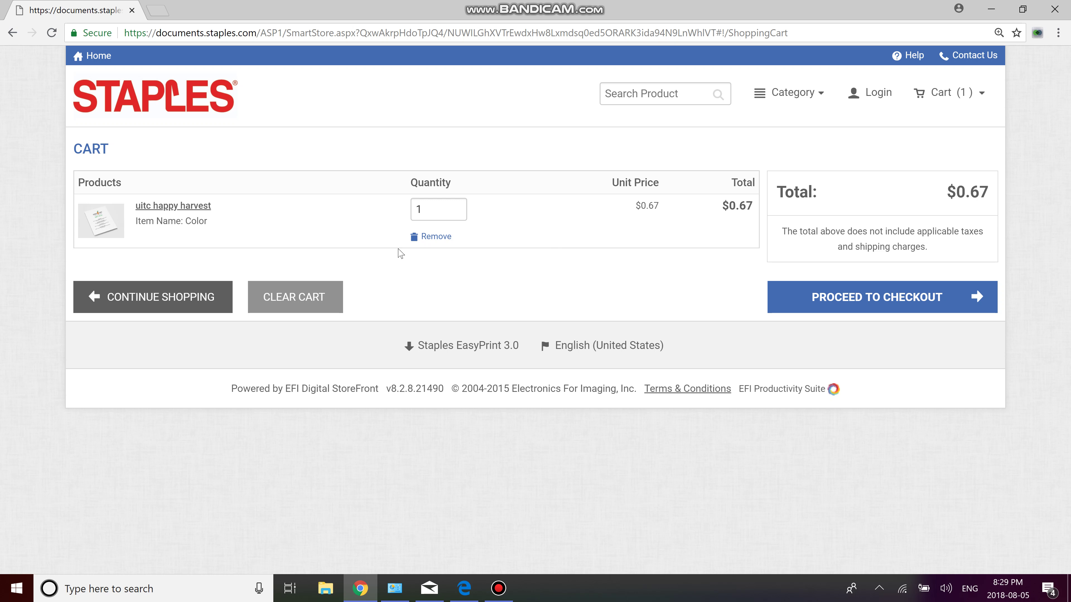
Step: Continue shopping and upload all of gods grace.pdf to a new print job
{"action": "left_click", "coordinate": [182, 292]}
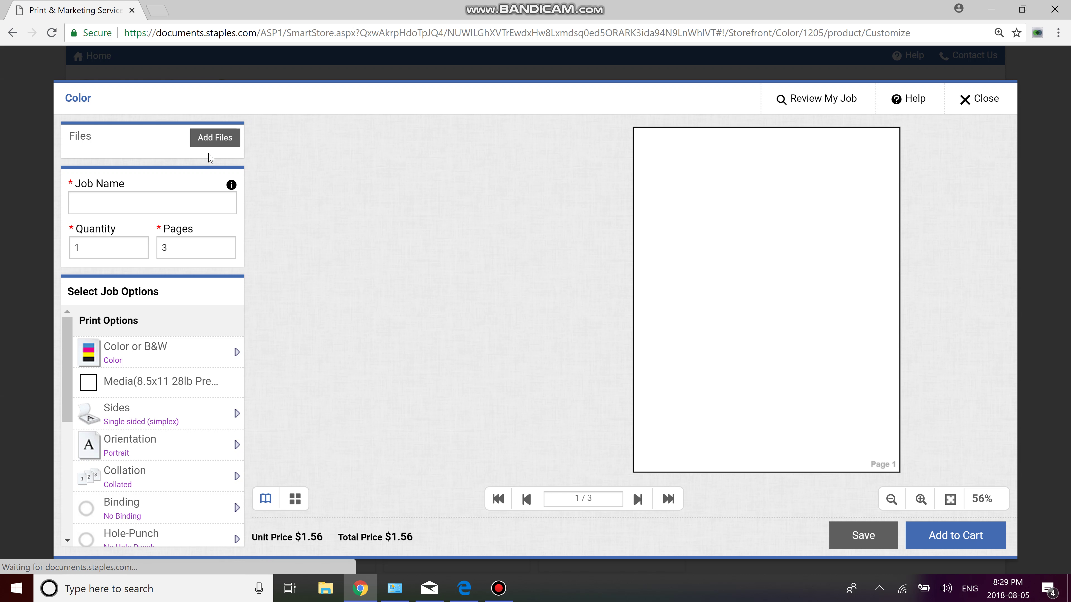
{"action": "left_click", "coordinate": [213, 143]}
{"action": "left_click", "coordinate": [384, 181]}
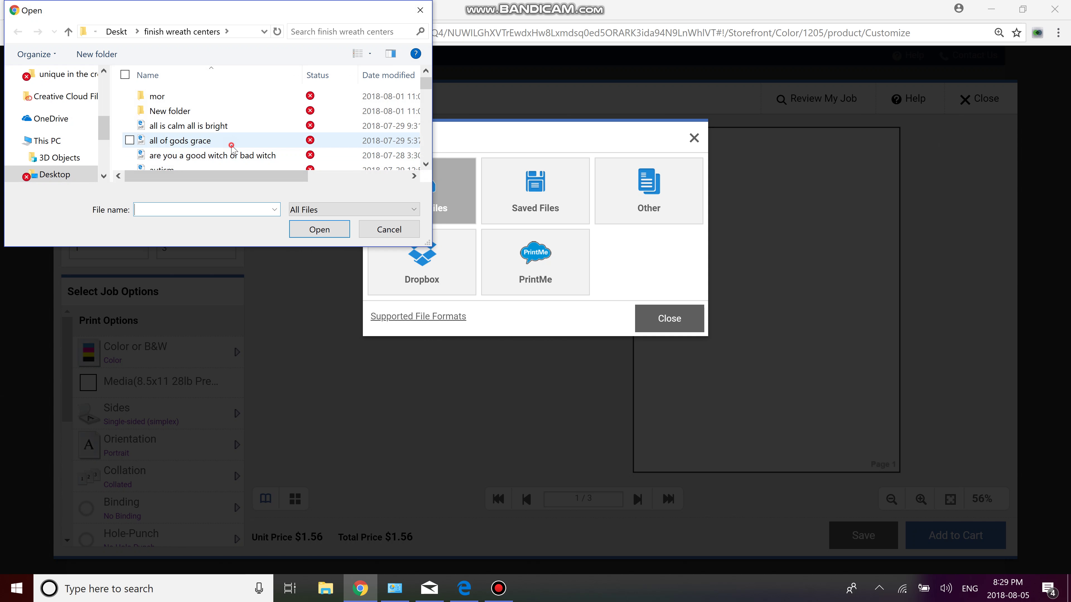
{"action": "double_click", "coordinate": [232, 144]}
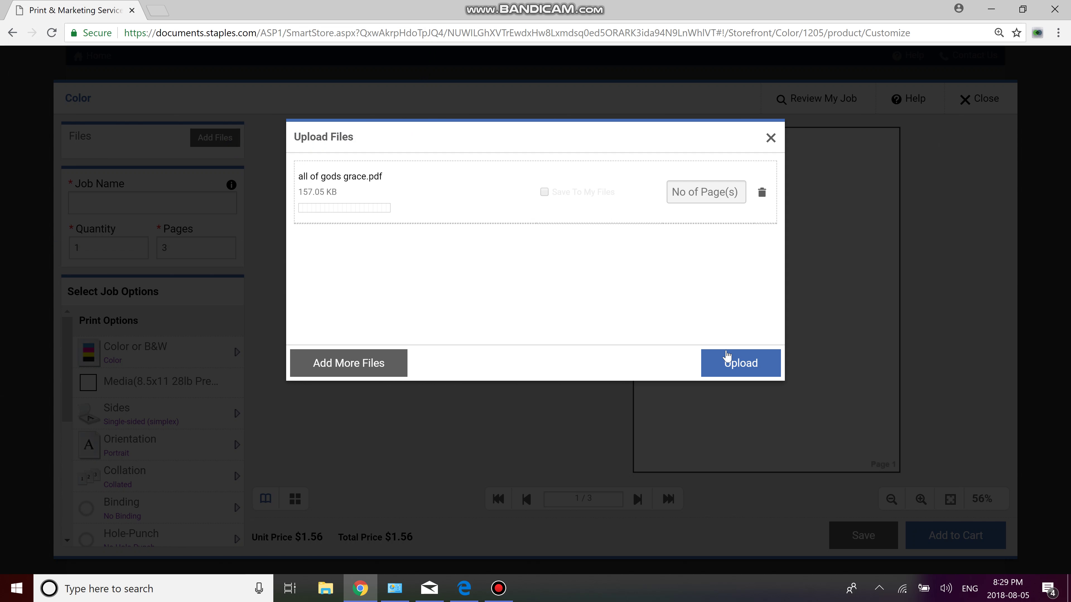
{"action": "left_click", "coordinate": [734, 362]}
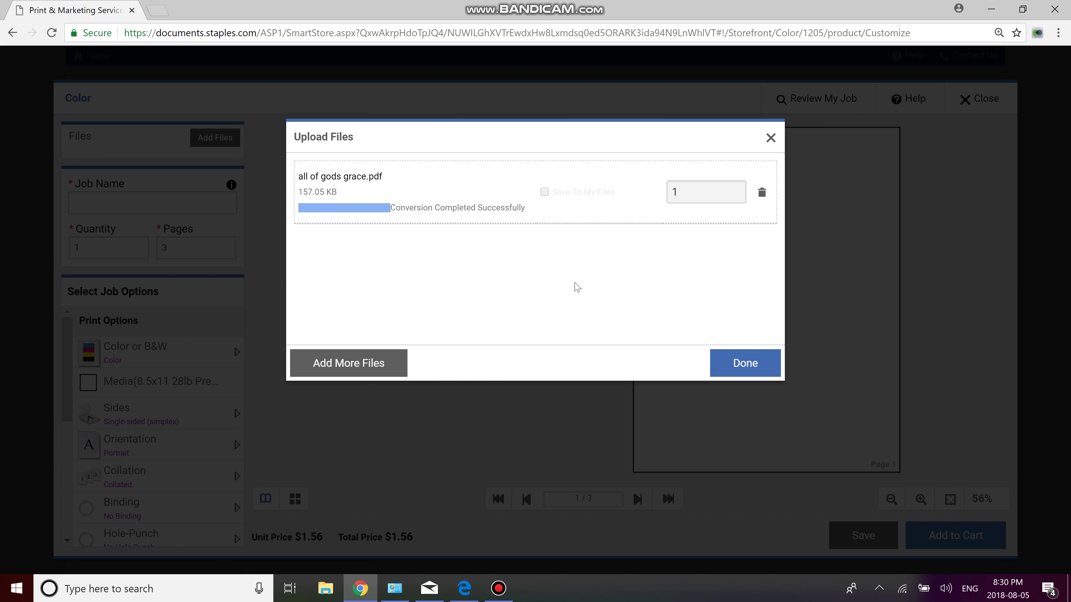
Step: Finish the upload and give the gods grace job 11x17 24lb Standard White paper
{"action": "left_click", "coordinate": [746, 363]}
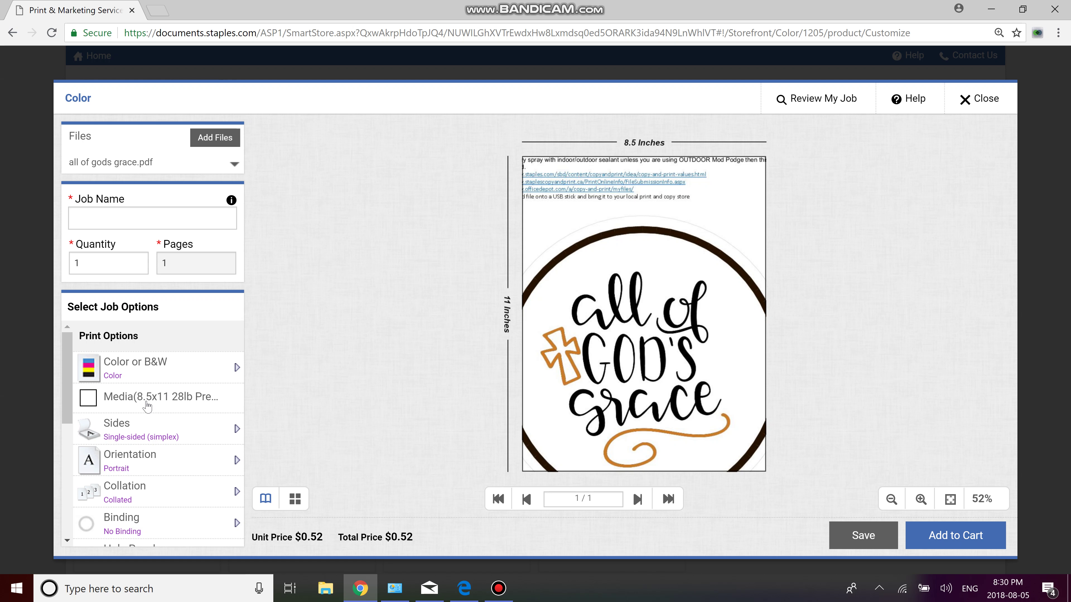
{"action": "mouse_move", "coordinate": [156, 370]}
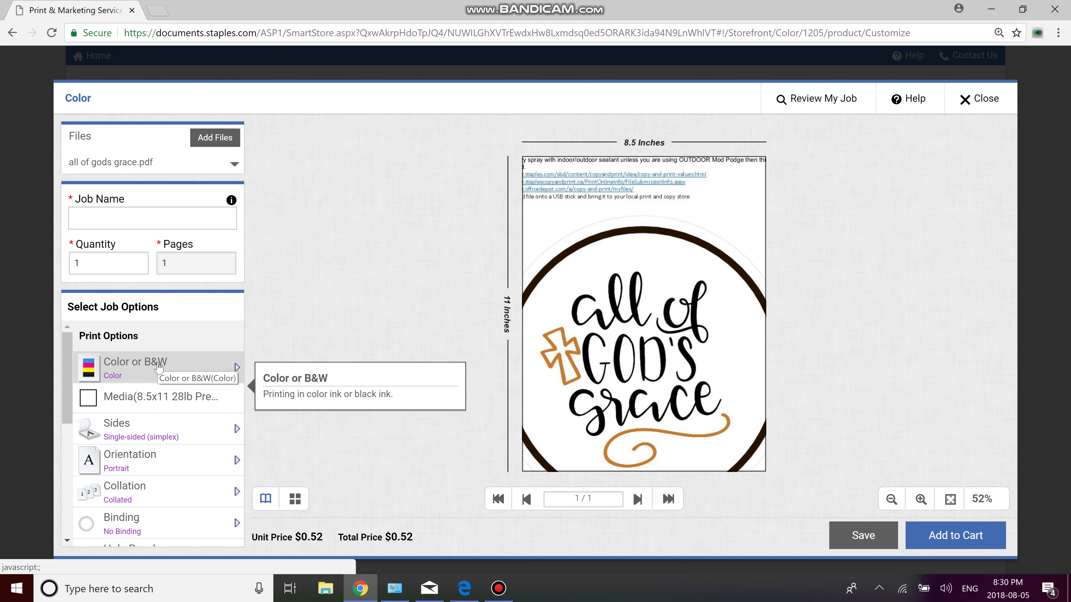
{"action": "left_click", "coordinate": [159, 392]}
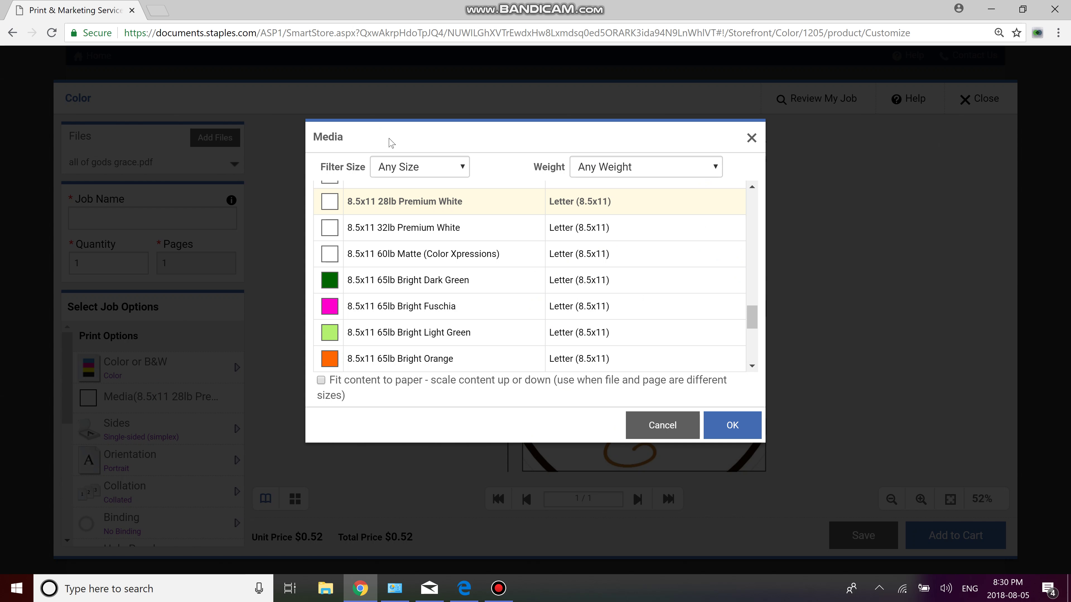
{"action": "left_click", "coordinate": [437, 167]}
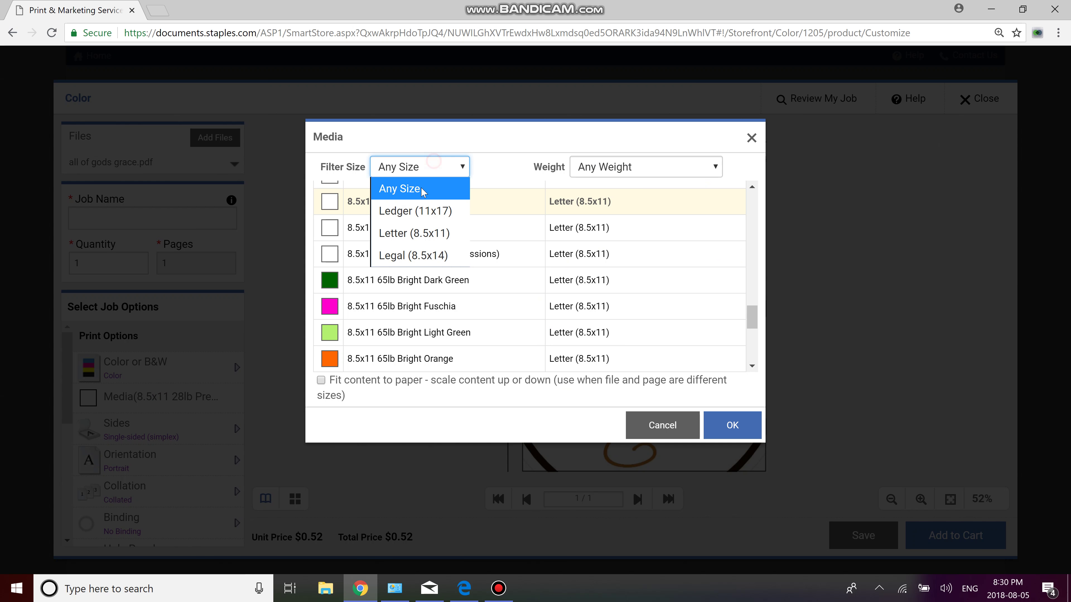
{"action": "left_click", "coordinate": [417, 208]}
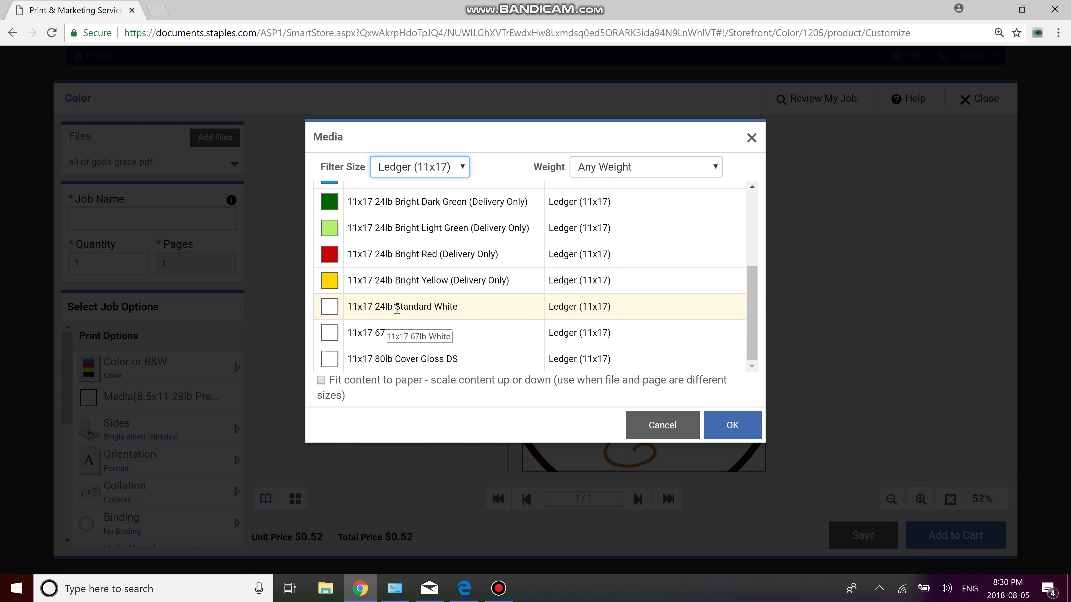
{"action": "left_click", "coordinate": [397, 307]}
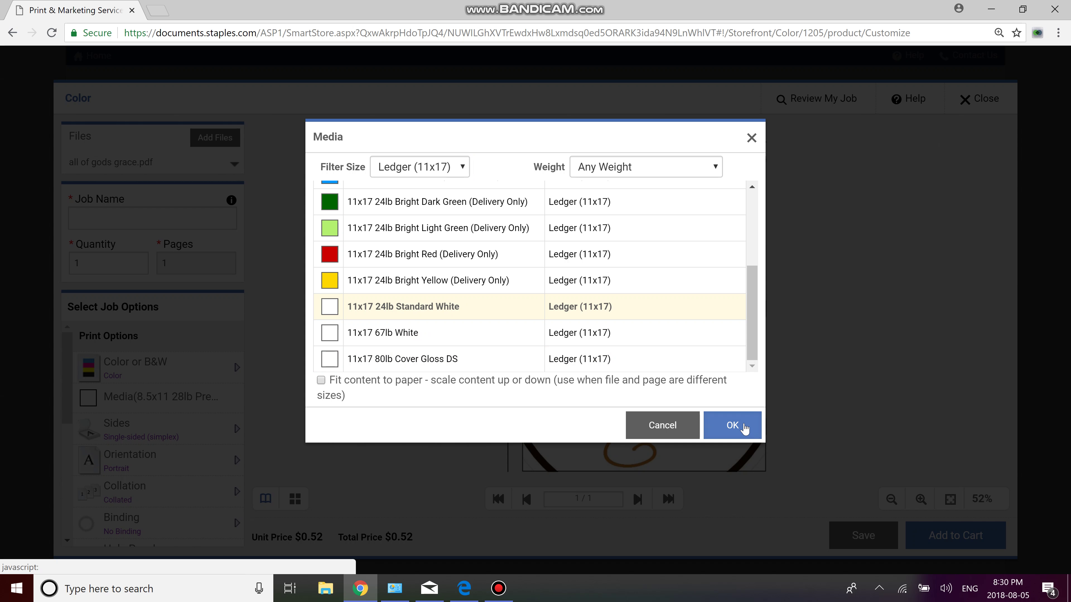
{"action": "left_click", "coordinate": [732, 425]}
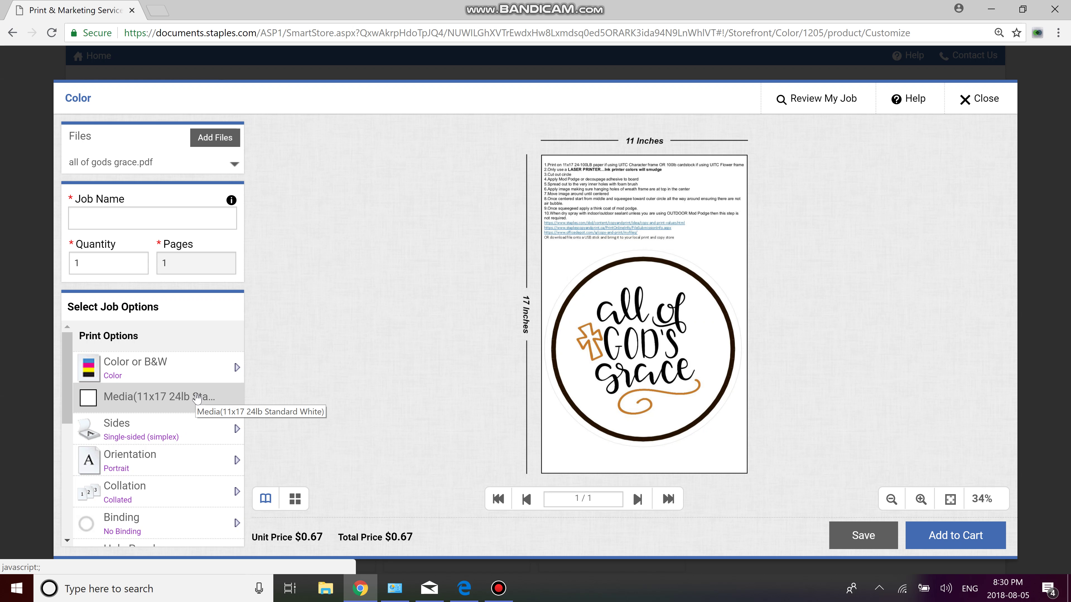
{"action": "mouse_move", "coordinate": [197, 382]}
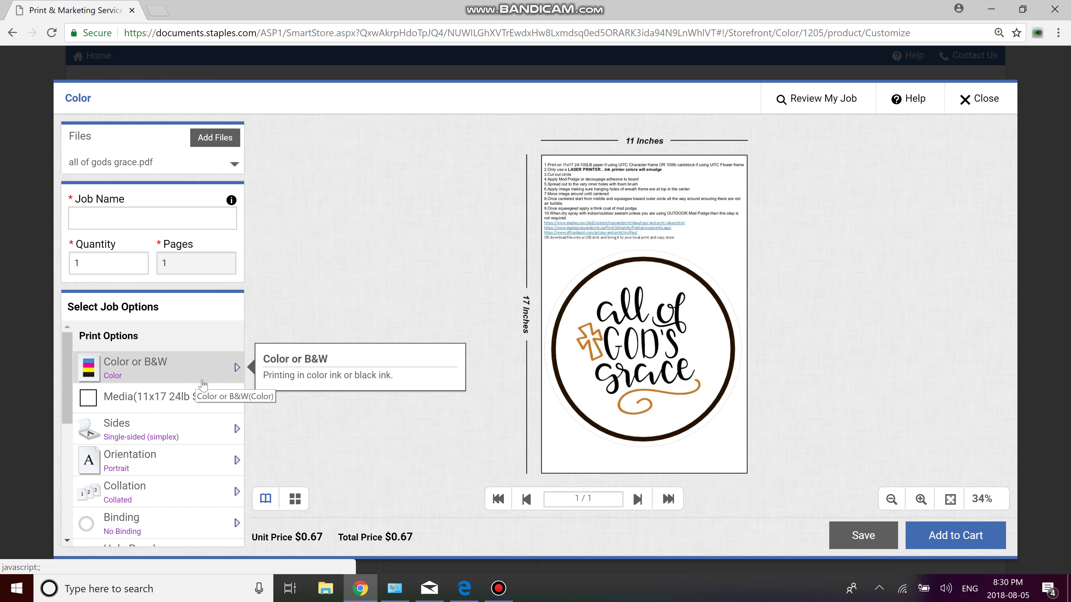
{"action": "mouse_move", "coordinate": [202, 441]}
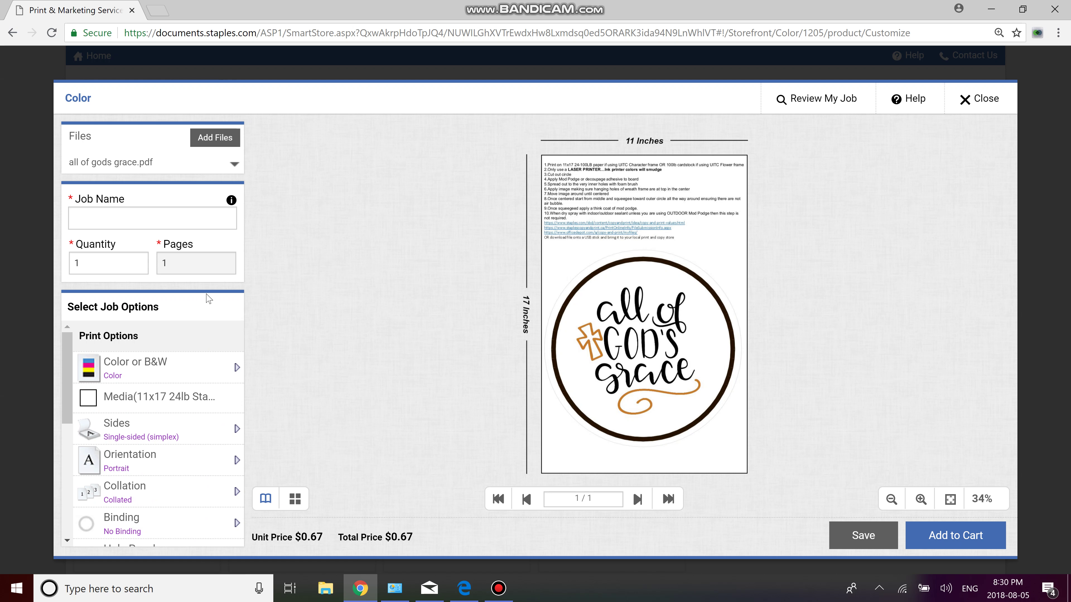
Step: Name the job 'UITC gods grace', set quantity 10, and add it to the cart
{"action": "left_click", "coordinate": [160, 214]}
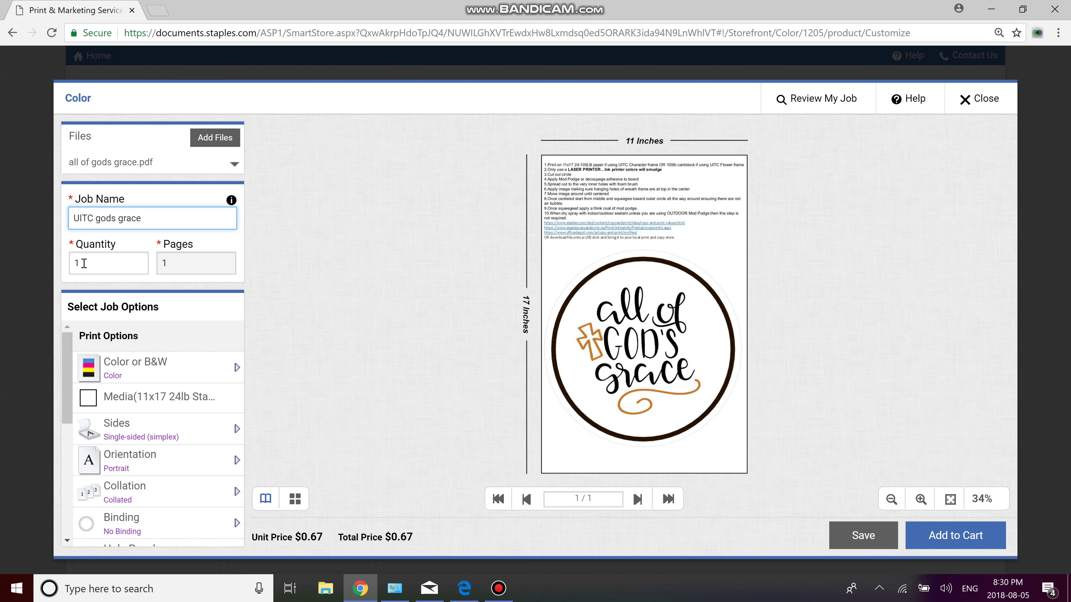
{"action": "left_click", "coordinate": [83, 263]}
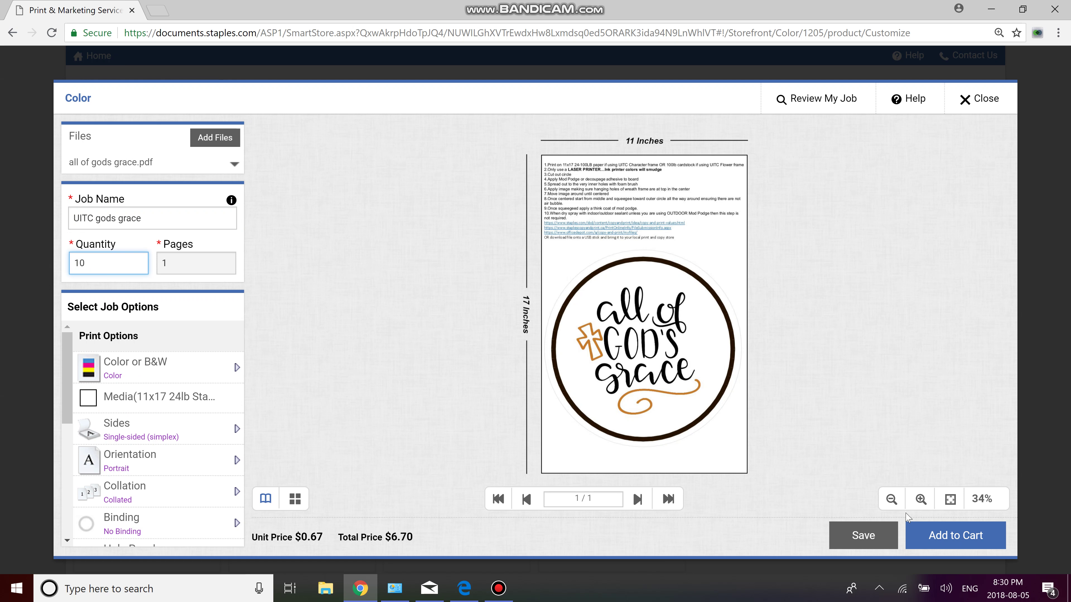
{"action": "left_click", "coordinate": [941, 537]}
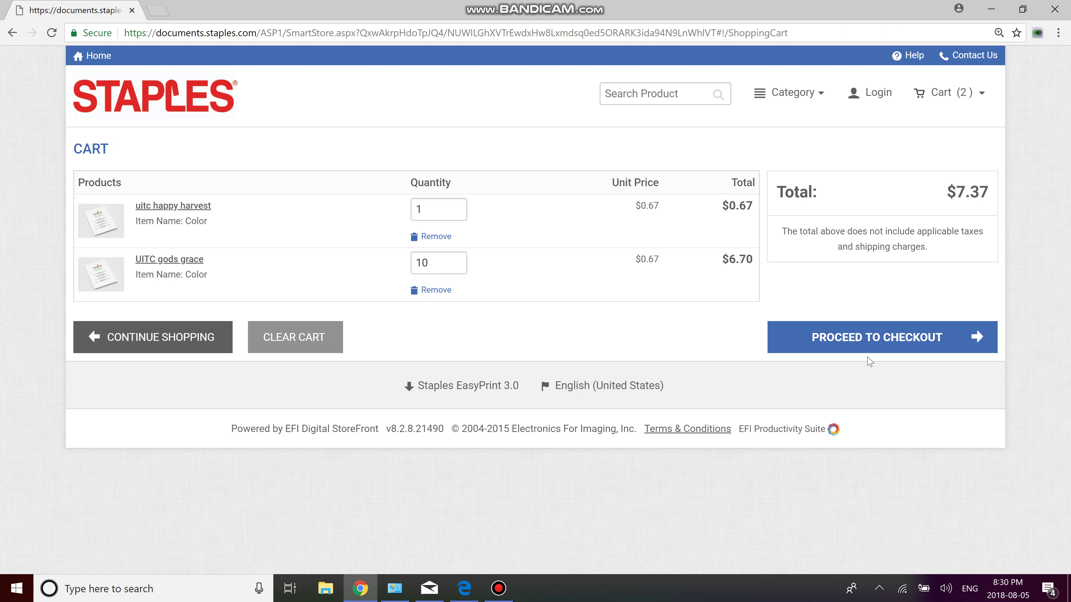
Step: Sign in with the account user name and password, remove the wreath item, and continue checkout
{"action": "left_click", "coordinate": [877, 339]}
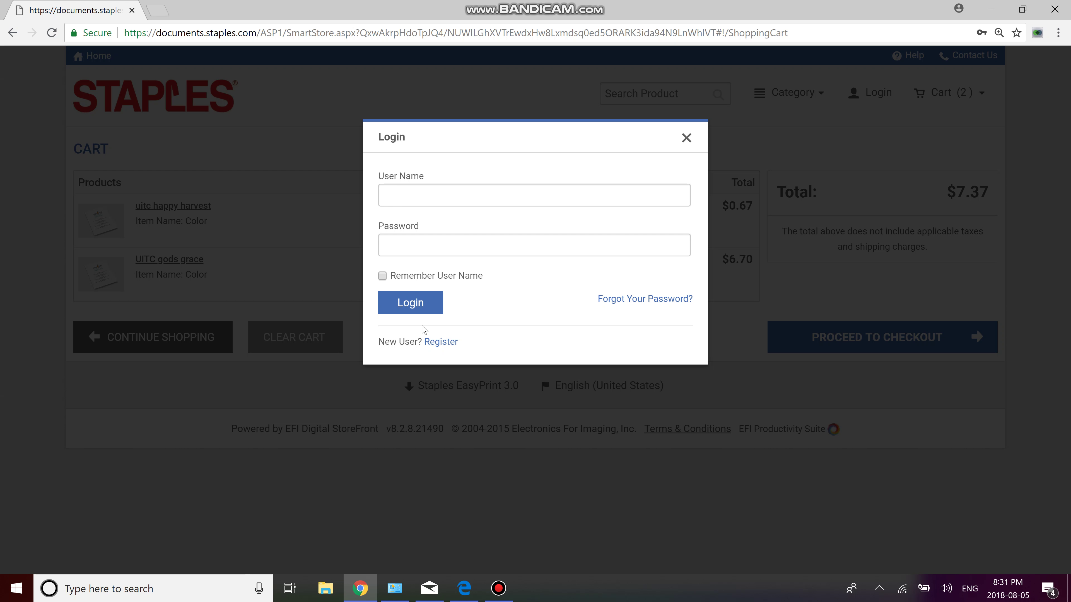
{"action": "left_click", "coordinate": [427, 193]}
{"action": "type", "text": "uniquieeinthecreek"}
{"action": "key", "text": "Tab"}
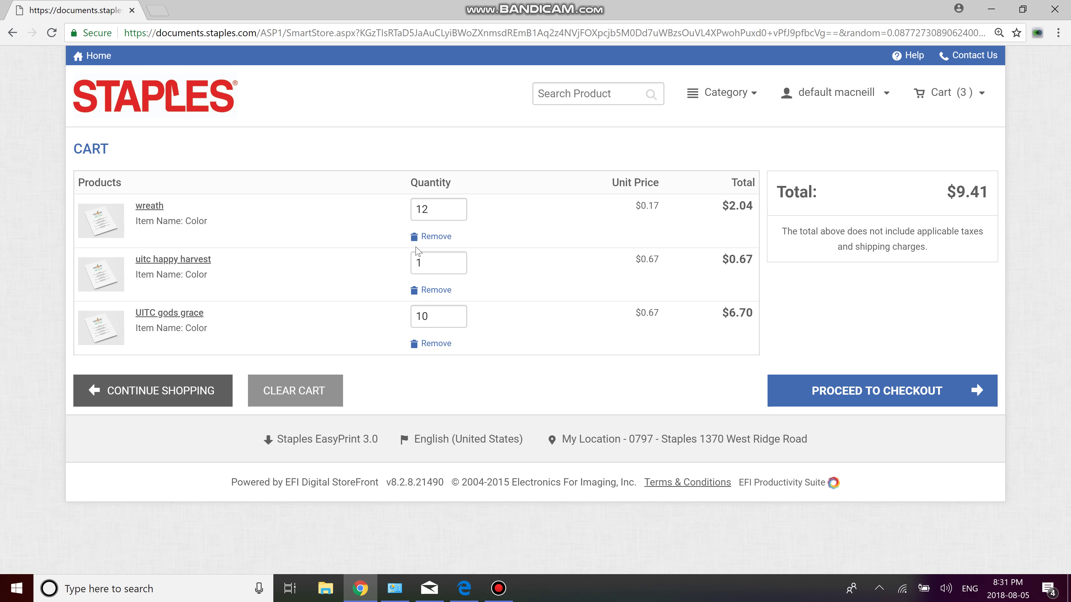
{"action": "left_click", "coordinate": [429, 236]}
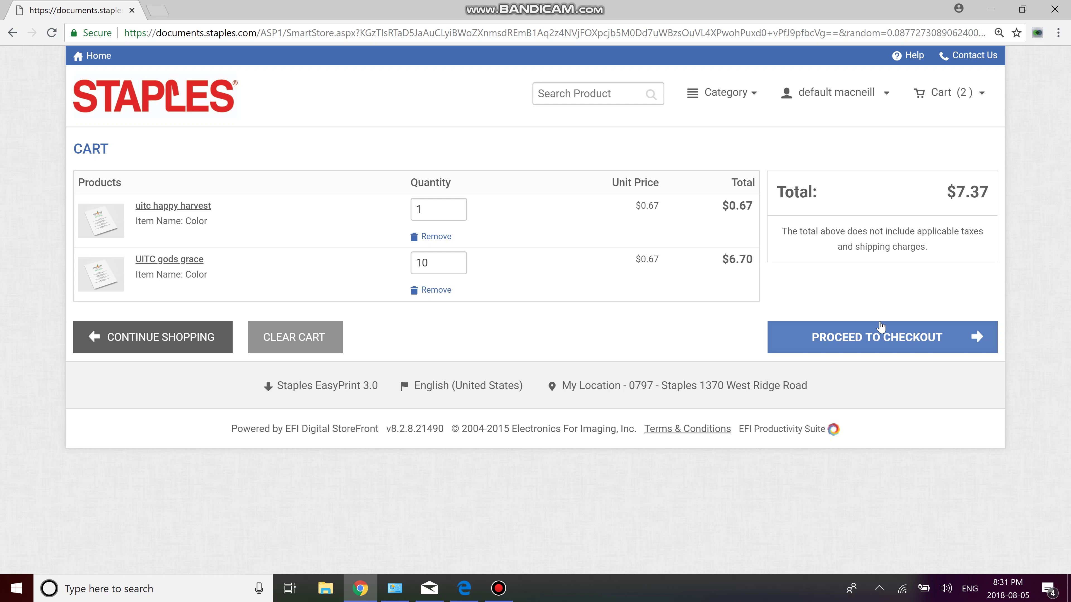
{"action": "left_click", "coordinate": [882, 337]}
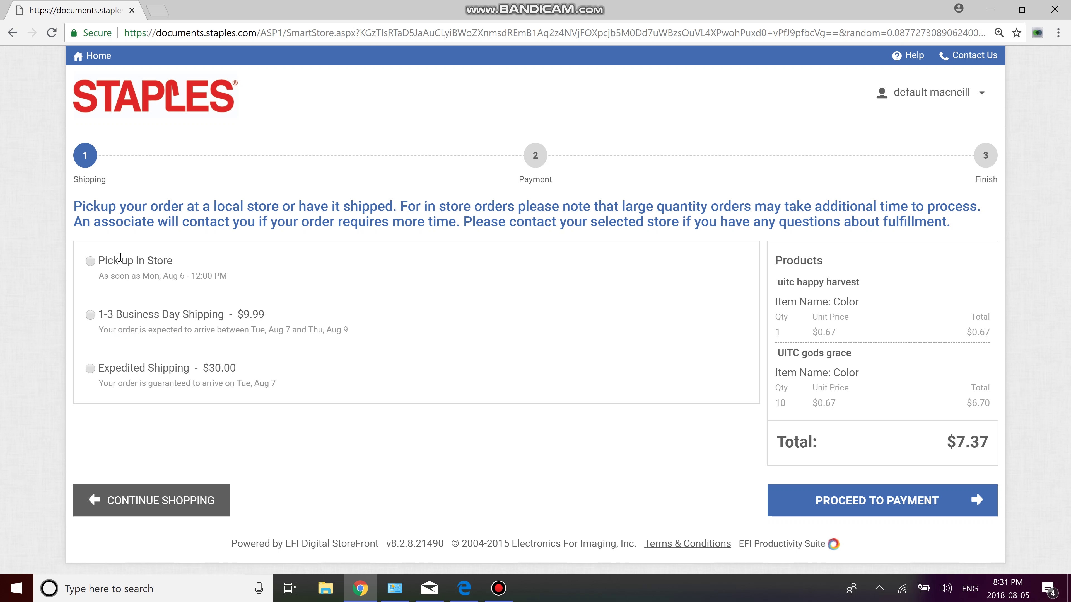
Step: Choose Pick-up in Store with a due date of Tuesday August 7, 2018 at 01:00PM
{"action": "left_click", "coordinate": [91, 262]}
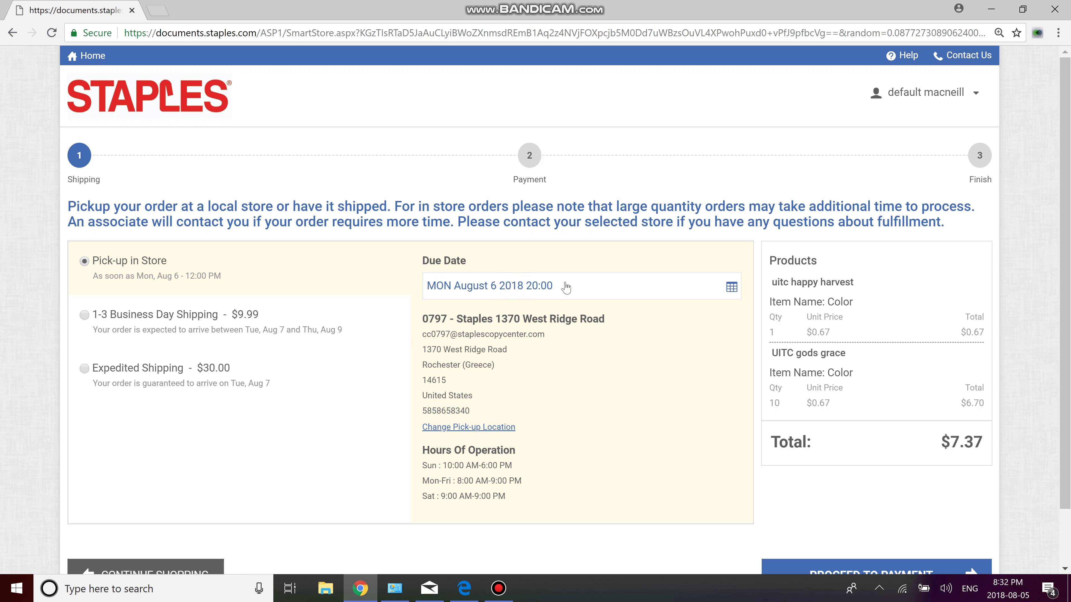
{"action": "left_click", "coordinate": [578, 292]}
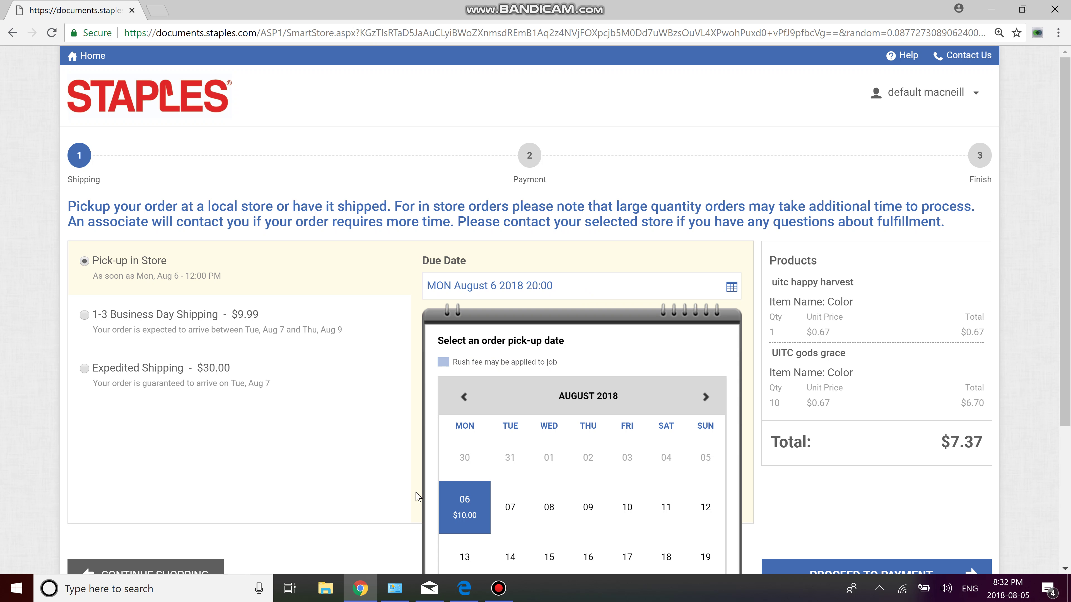
{"action": "left_click", "coordinate": [519, 513]}
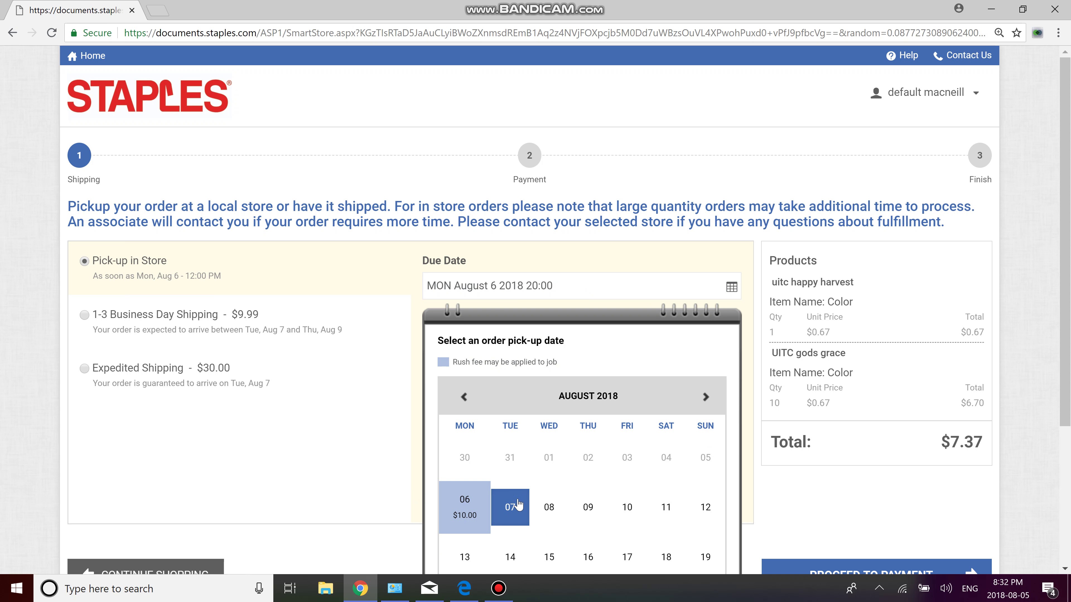
{"action": "scroll", "coordinate": [1070, 360], "scroll_direction": "down", "scroll_amount": 5}
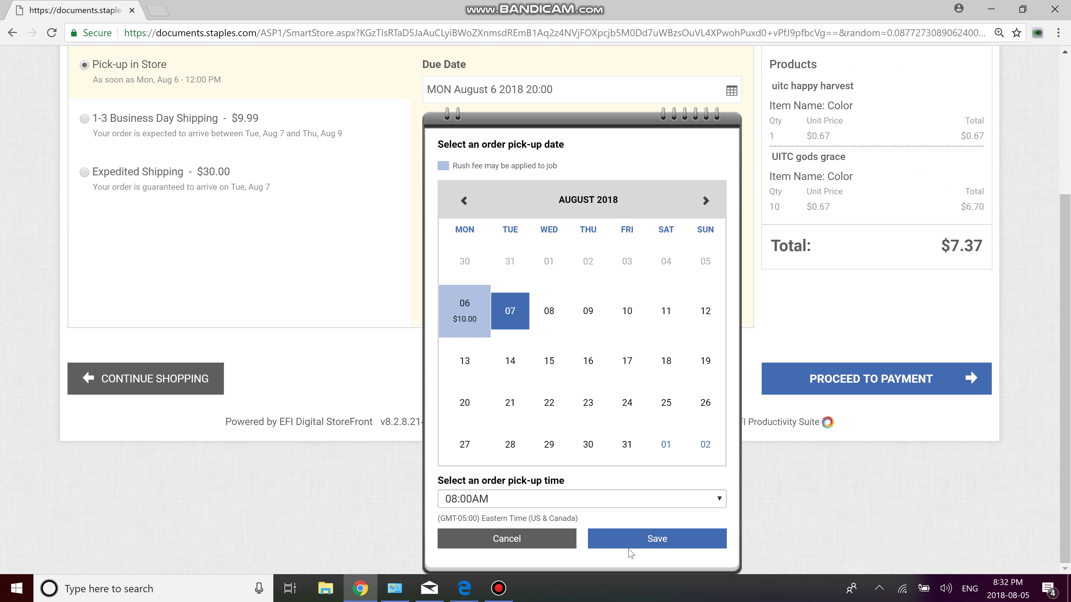
{"action": "left_click", "coordinate": [582, 500]}
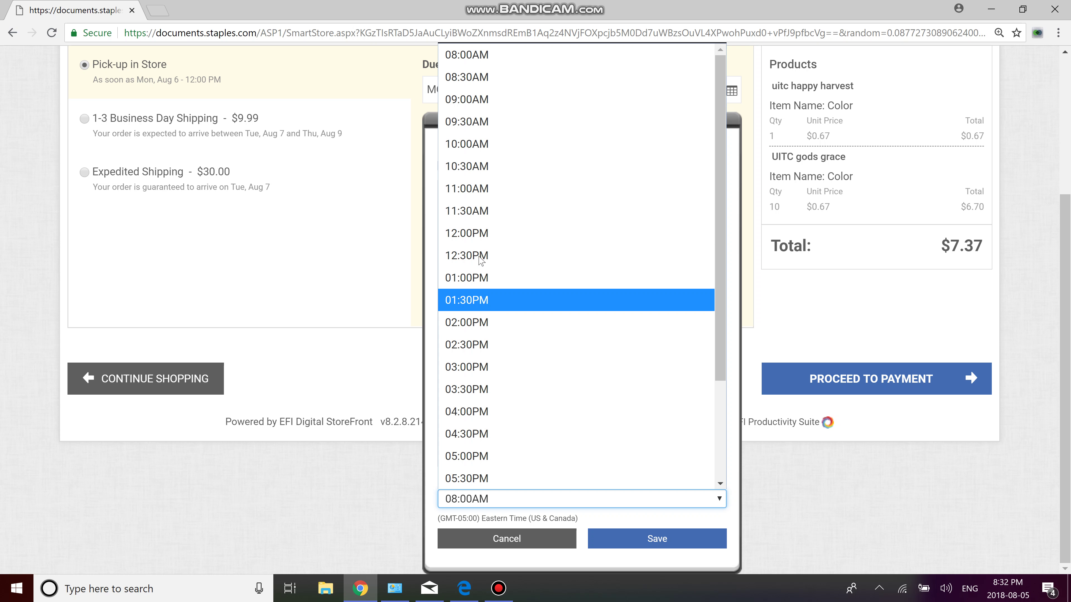
{"action": "left_click", "coordinate": [468, 277]}
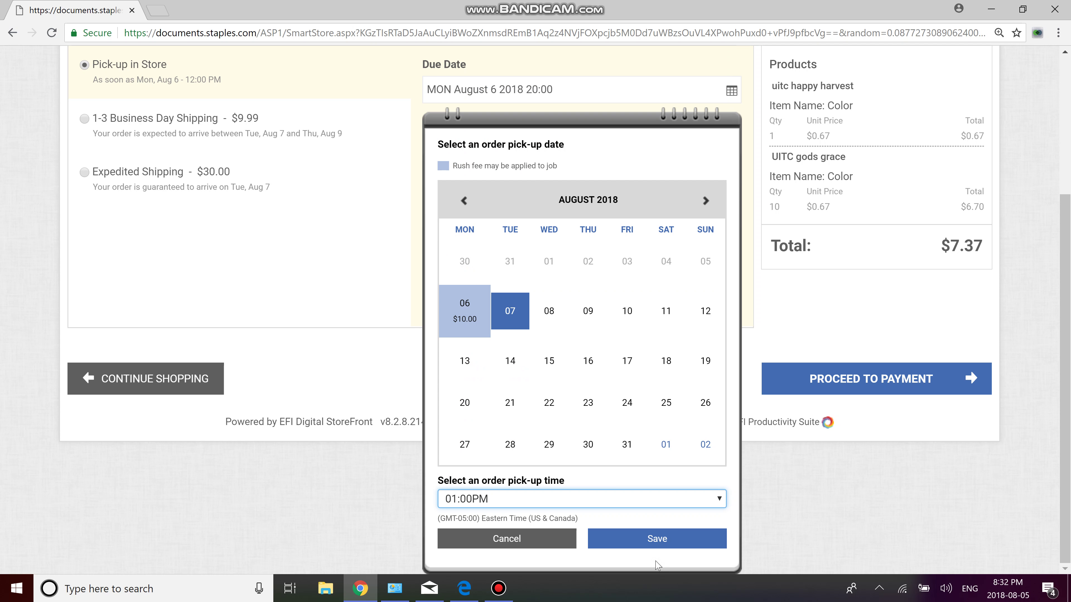
{"action": "left_click", "coordinate": [656, 544]}
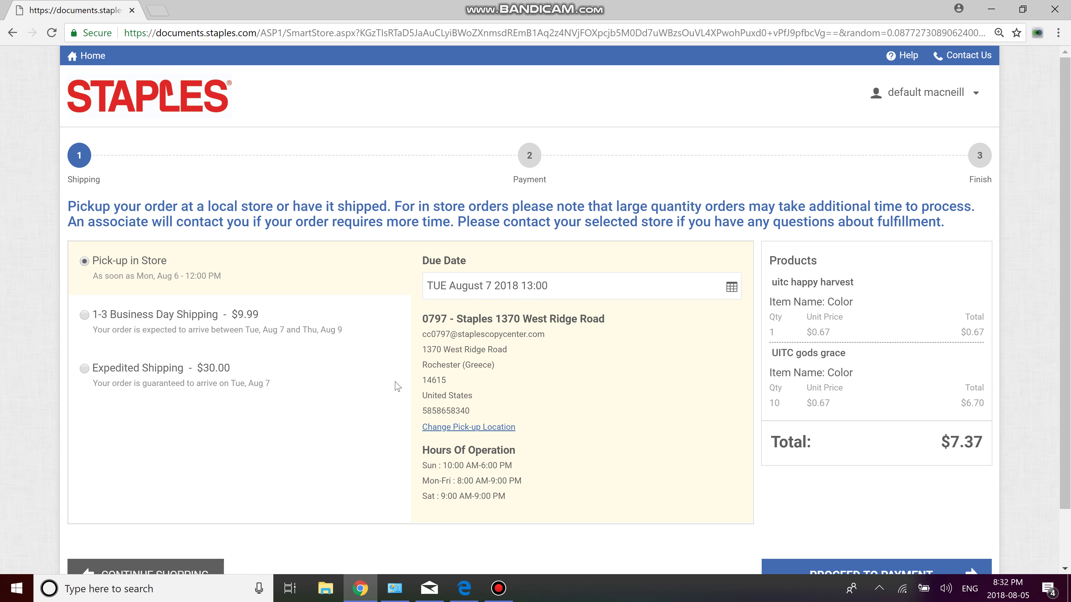
Step: Search stores near zip 14615 and save Staples #0797, 1370 West Ridge Road, as the pick-up location
{"action": "left_click", "coordinate": [485, 427]}
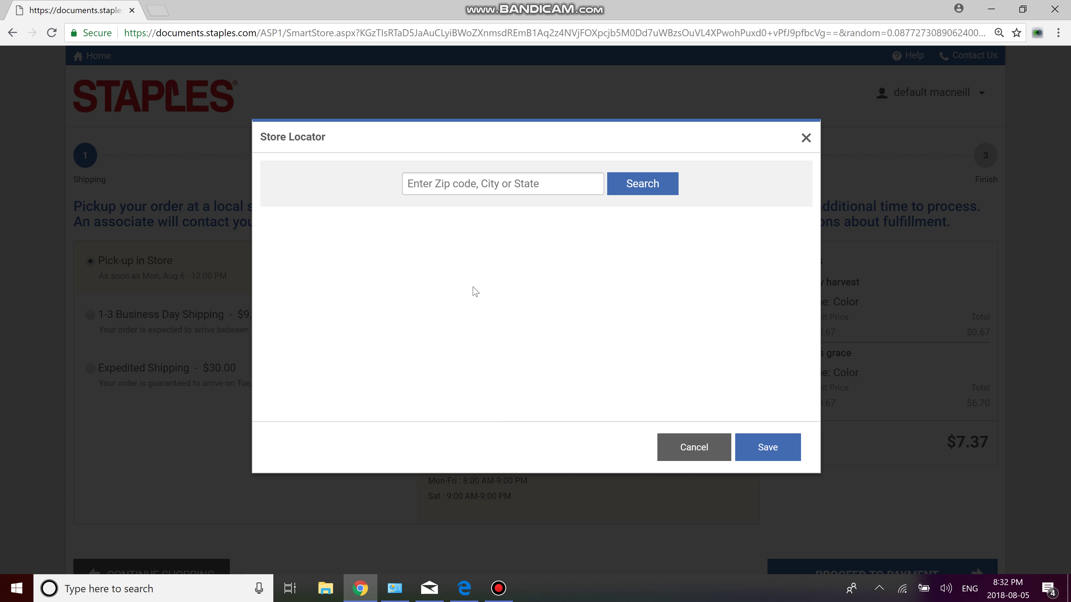
{"action": "right_click", "coordinate": [439, 179]}
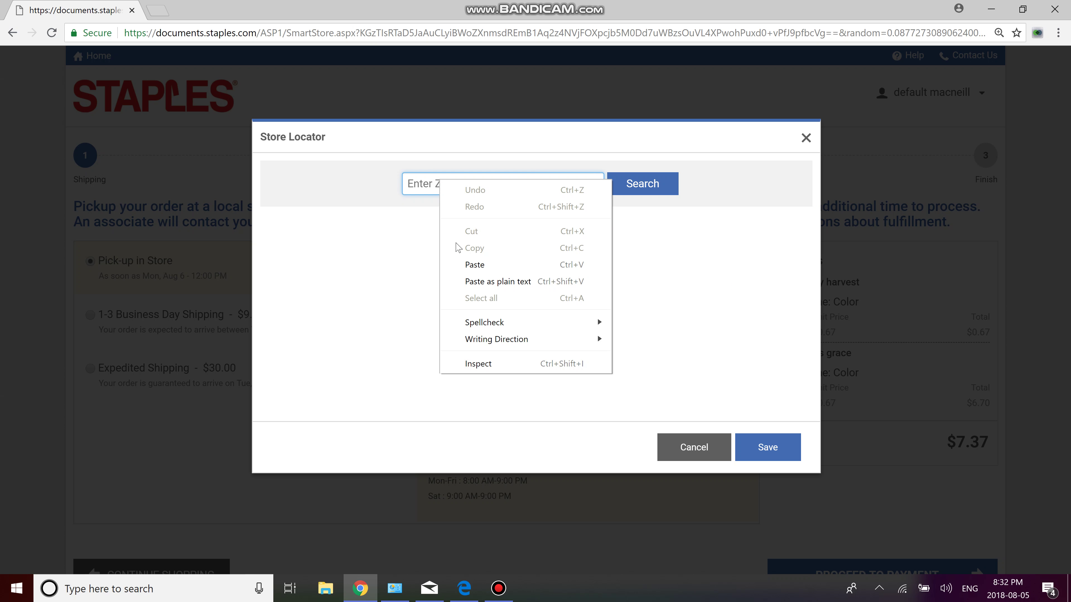
{"action": "left_click", "coordinate": [464, 261]}
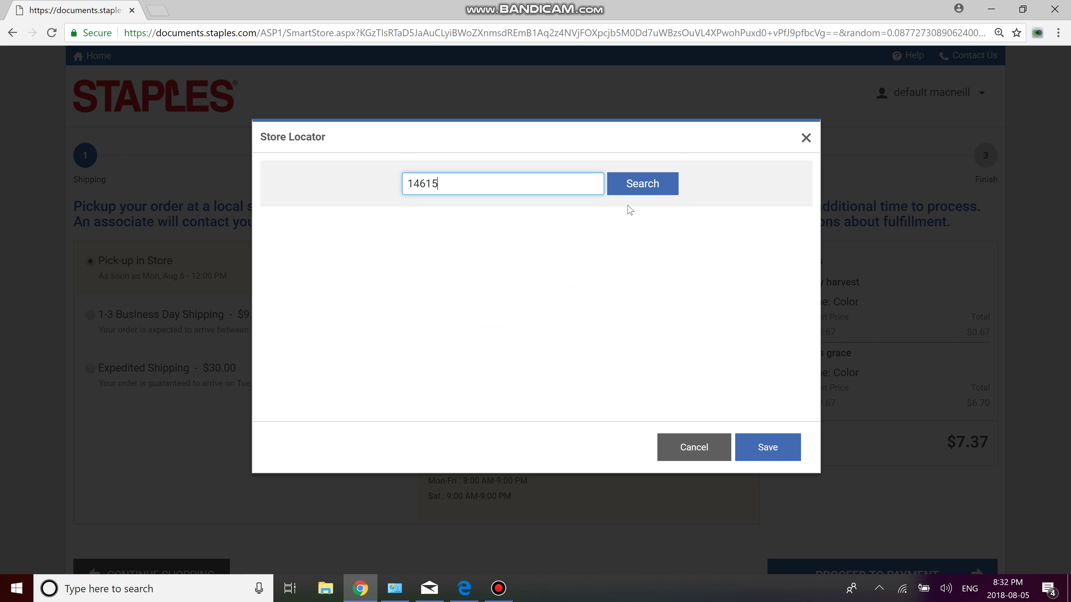
{"action": "left_click", "coordinate": [639, 190]}
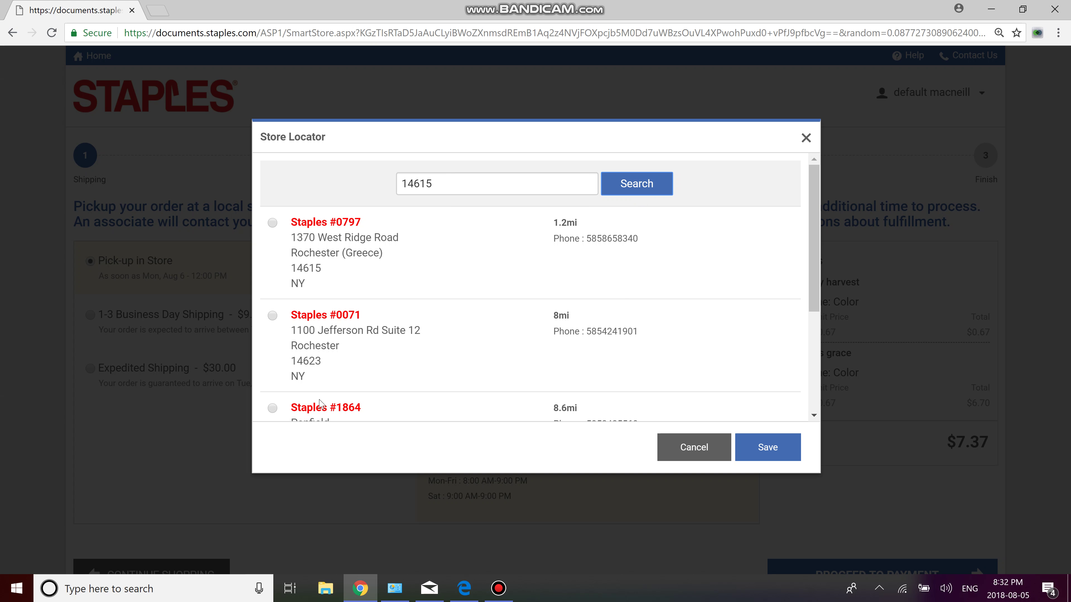
{"action": "left_click_drag", "start_coordinate": [815, 214], "coordinate": [817, 180]}
{"action": "left_click", "coordinate": [273, 224]}
{"action": "left_click", "coordinate": [765, 453]}
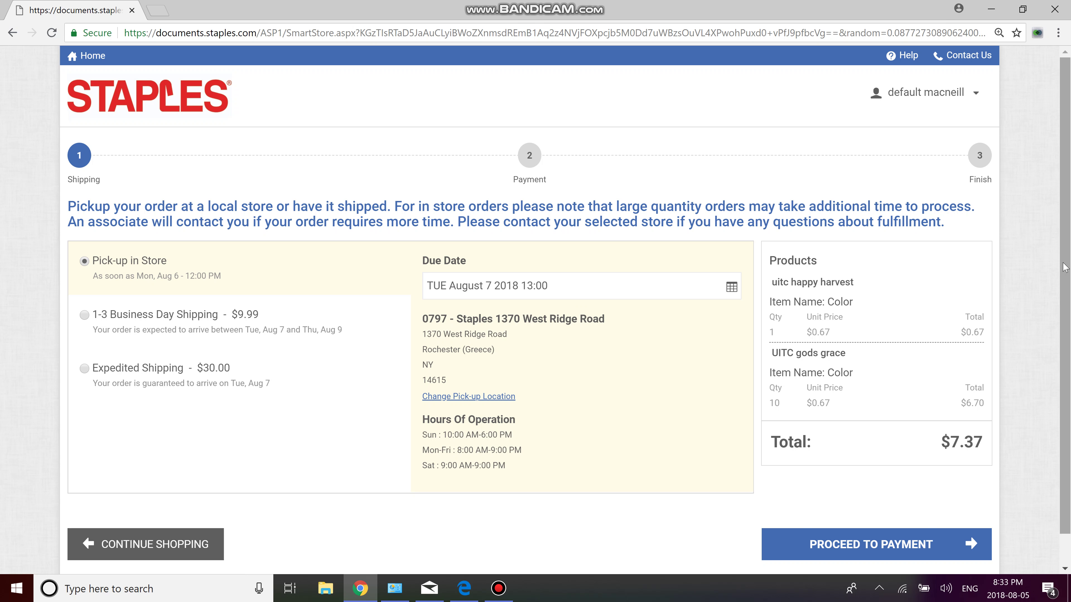
Step: Proceed to the Payment step and choose Pay At Store as the payment method
{"action": "scroll", "coordinate": [738, 483], "scroll_direction": "down", "scroll_amount": 1}
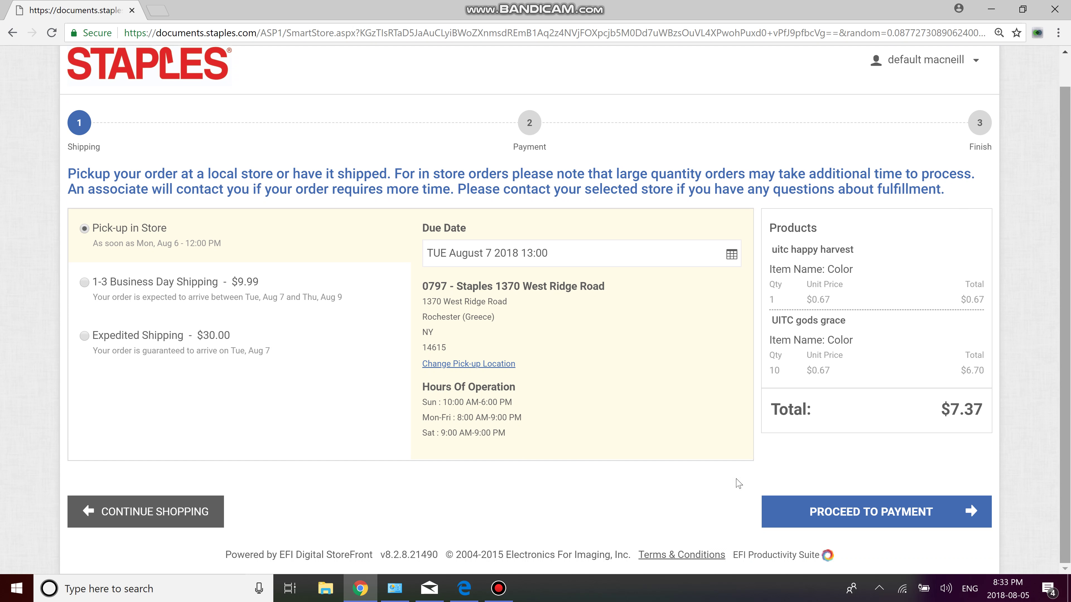
{"action": "left_click", "coordinate": [845, 514]}
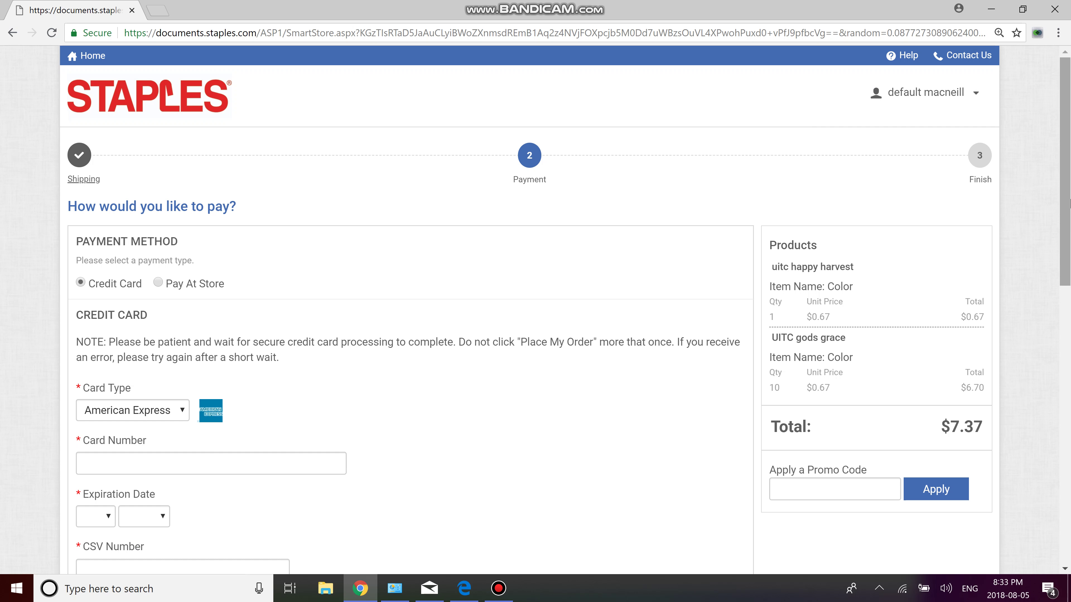
{"action": "scroll", "coordinate": [1069, 204], "scroll_direction": "down", "scroll_amount": 5}
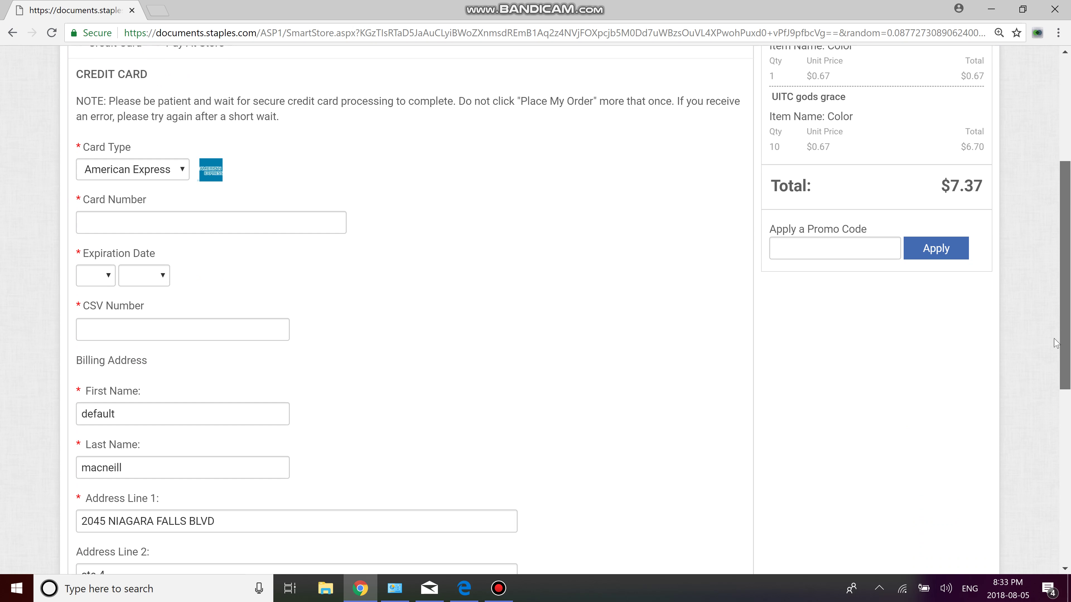
{"action": "left_click_drag", "start_coordinate": [1055, 343], "coordinate": [1050, 97]}
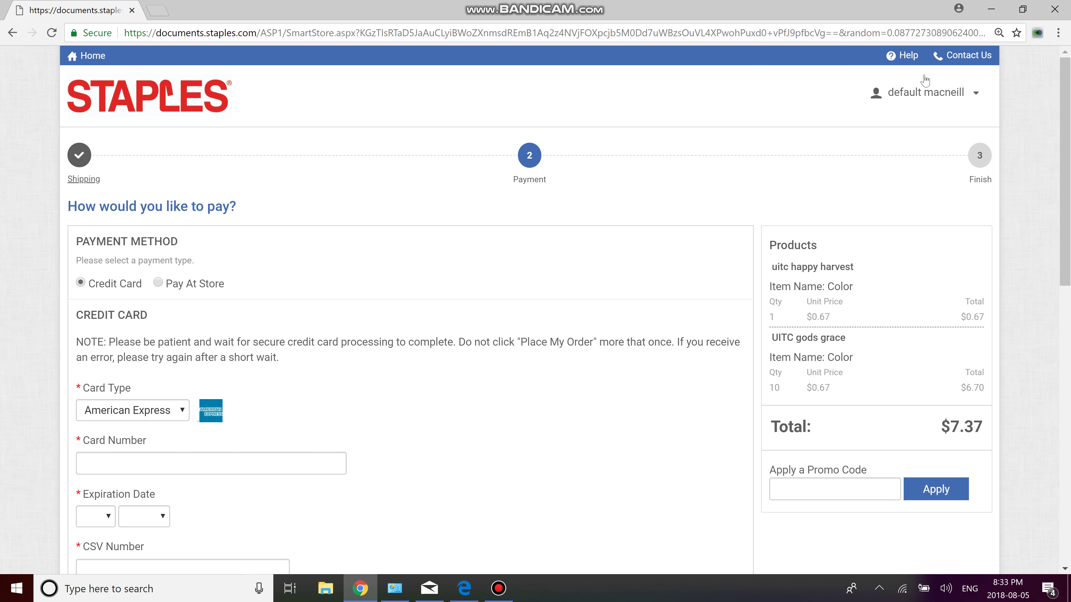
{"action": "left_click", "coordinate": [159, 282]}
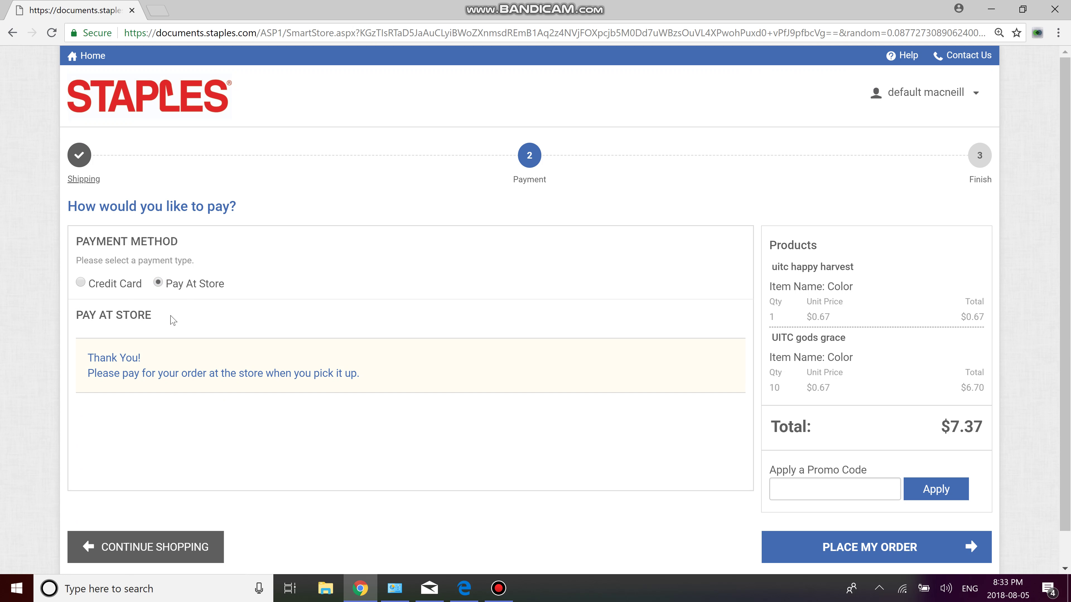